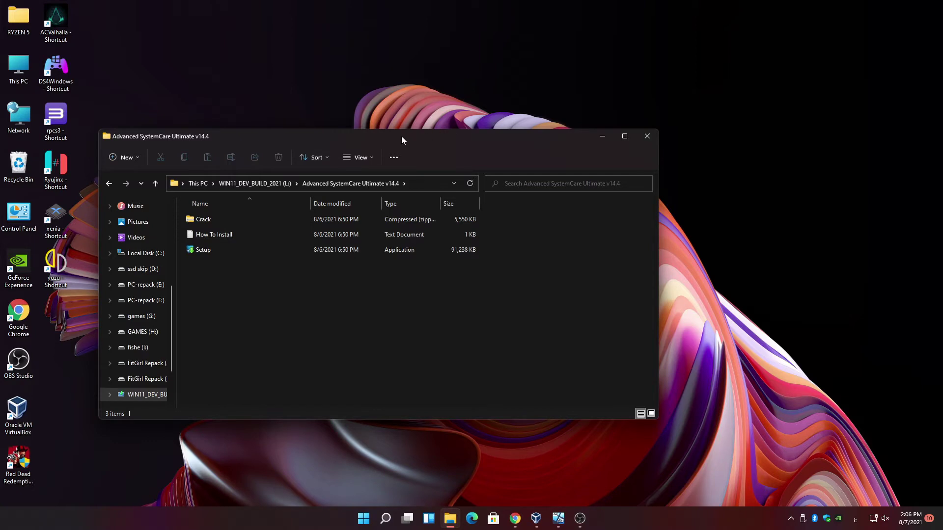
# Open the Crack archive in a second window and arrange it below the Advanced SystemCare Ultimate v14.4 folder window.
pyautogui.moveTo(402, 137); pyautogui.dragTo(639, 137)
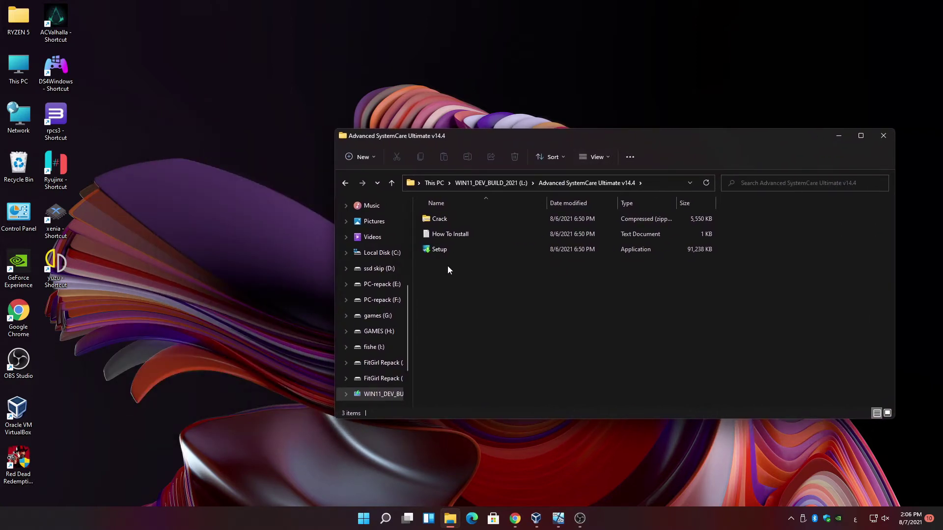
pyautogui.doubleClick(441, 223)
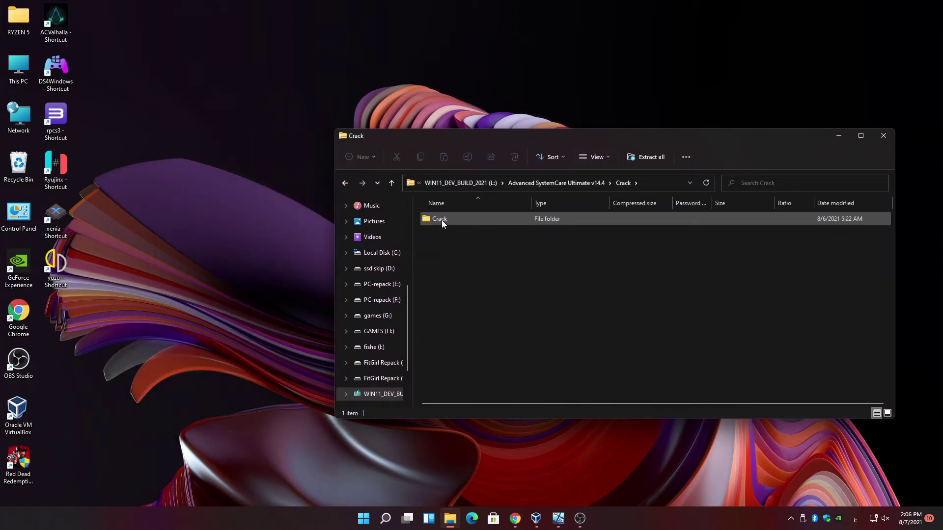
pyautogui.click(536, 184)
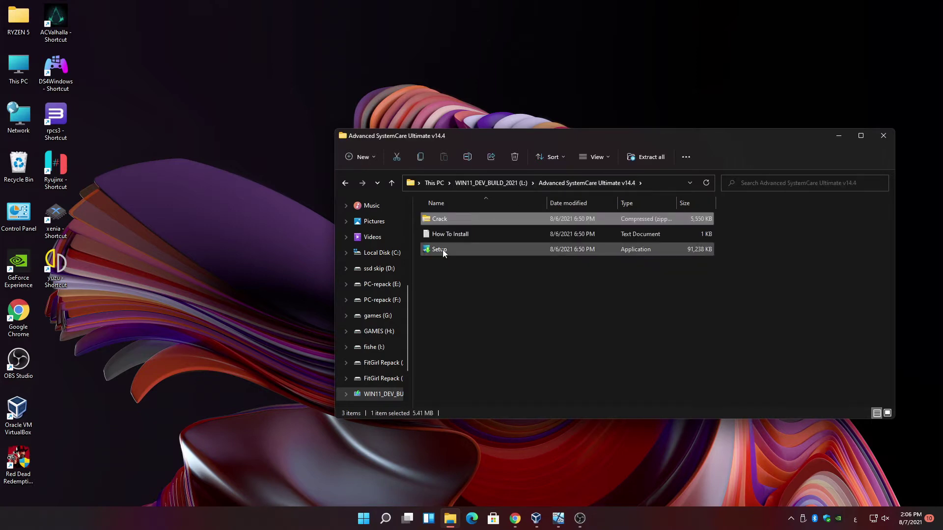
pyautogui.rightClick(443, 221)
pyautogui.moveTo(478, 272)
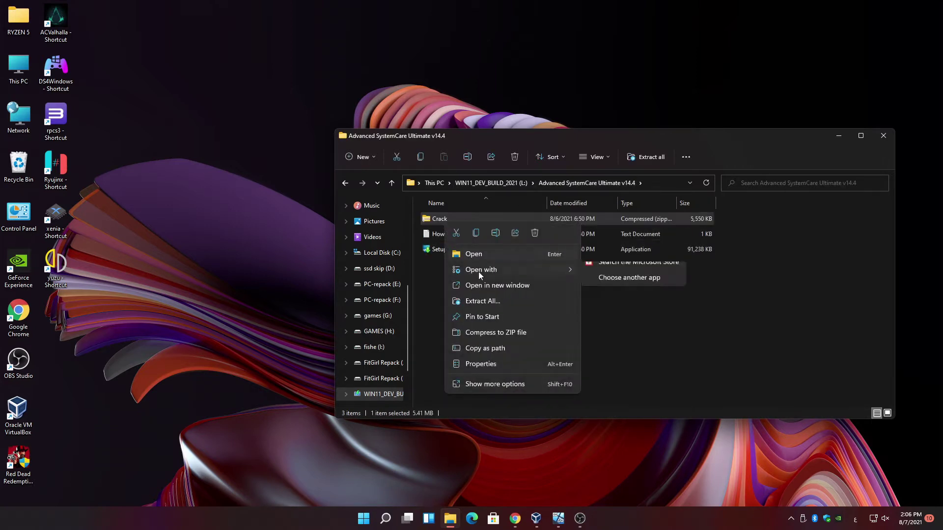
pyautogui.click(505, 287)
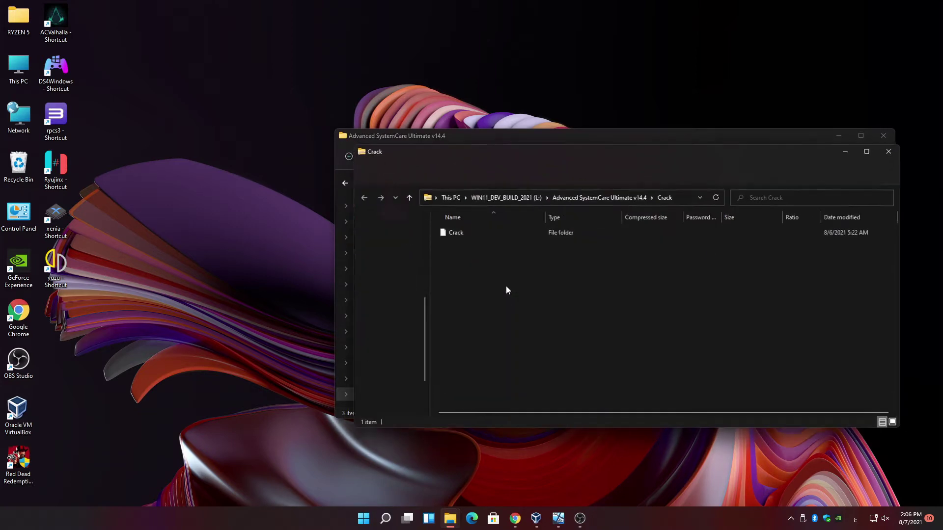
pyautogui.moveTo(564, 160); pyautogui.dragTo(609, 417)
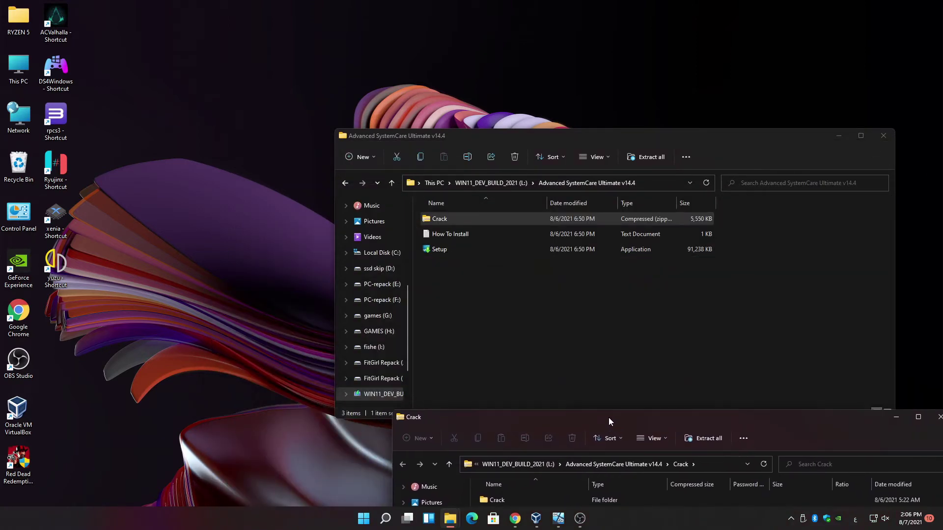
pyautogui.moveTo(592, 141); pyautogui.dragTo(664, 76)
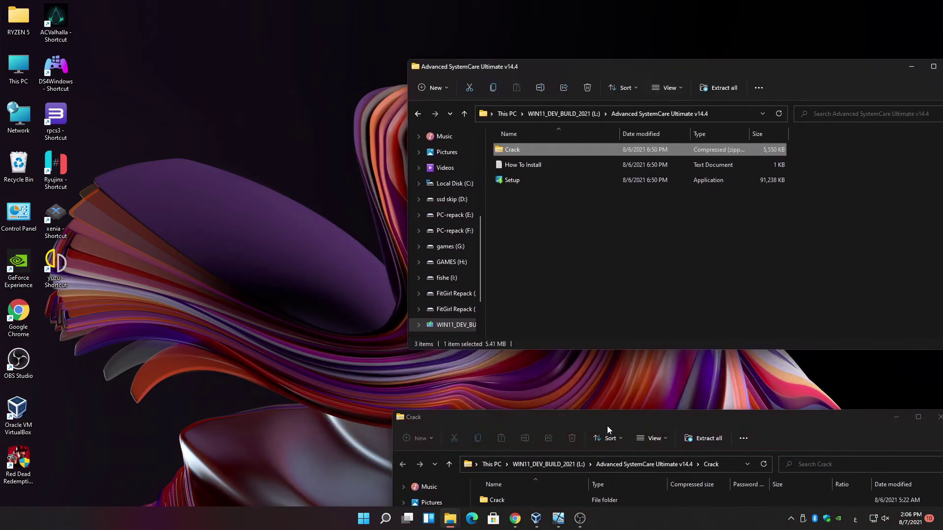
pyautogui.moveTo(608, 429); pyautogui.dragTo(627, 351)
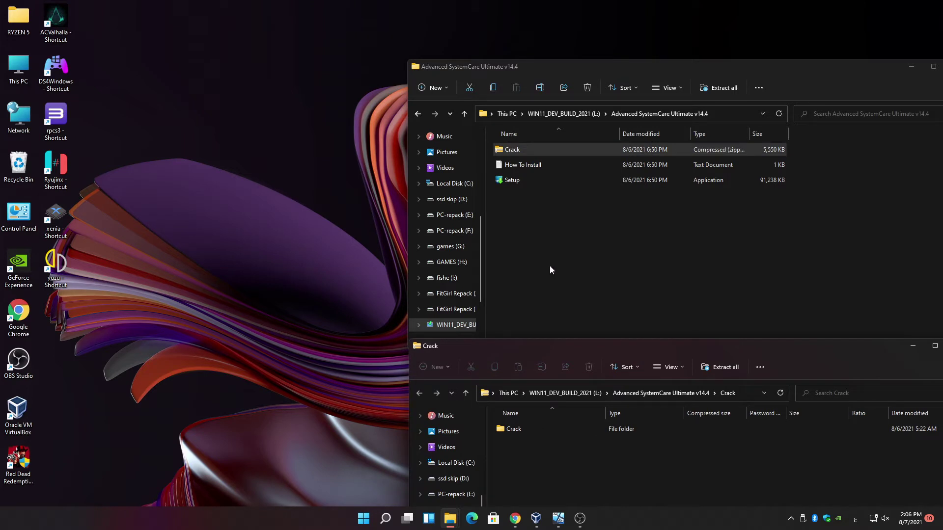
# Launch Setup, and open the inner Crack folder in its own window moved aside.
pyautogui.doubleClick(513, 180)
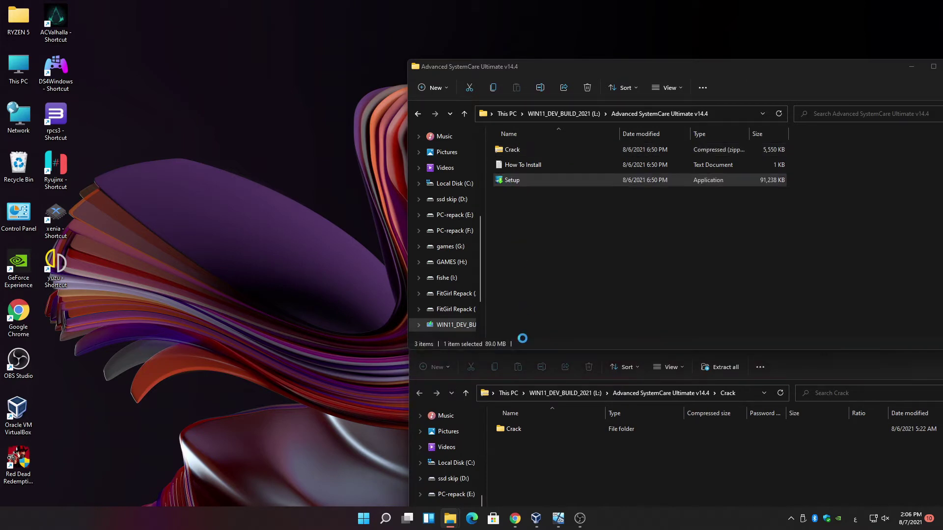
pyautogui.doubleClick(522, 431)
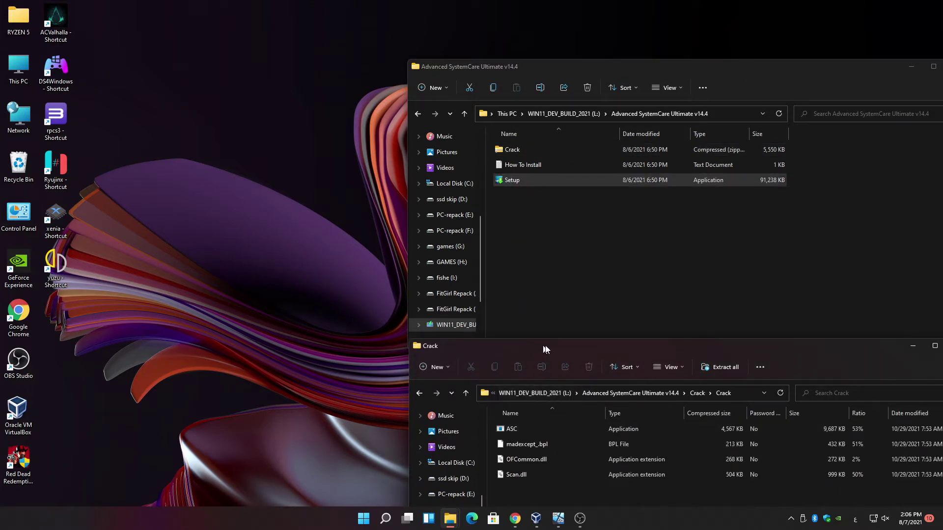
pyautogui.moveTo(540, 345); pyautogui.dragTo(874, 199)
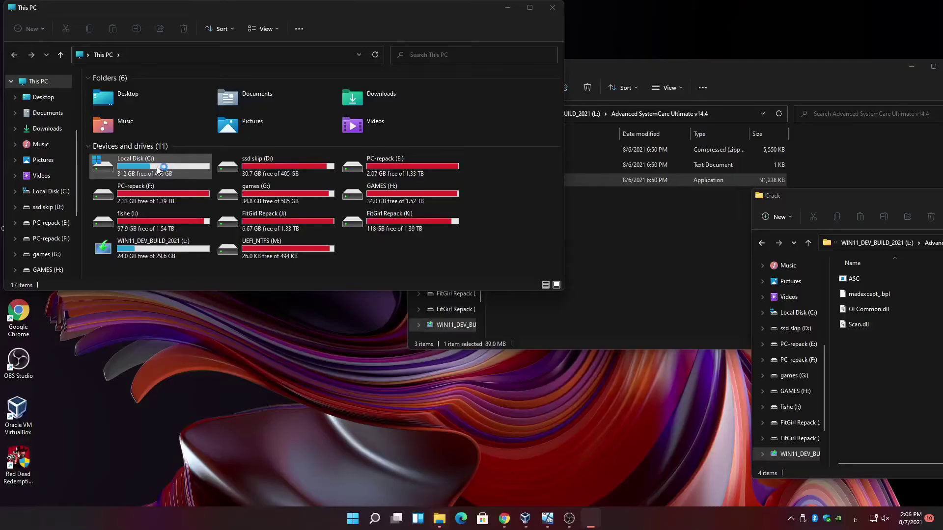
# Browse to C:\Program Files (x86)\IObit\Advanced SystemCare Ultimate and accept the installer's terms to start the installation.
pyautogui.doubleClick(157, 167)
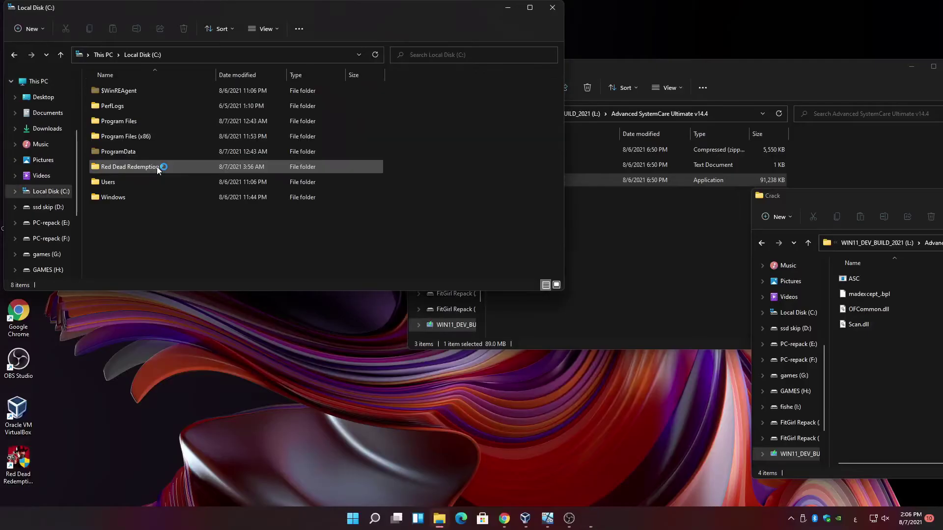
pyautogui.doubleClick(151, 136)
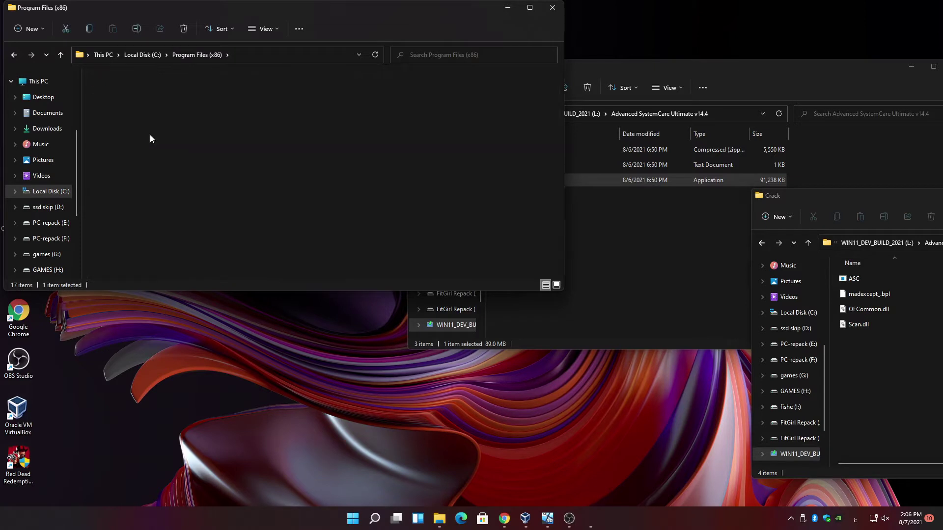
pyautogui.doubleClick(150, 139)
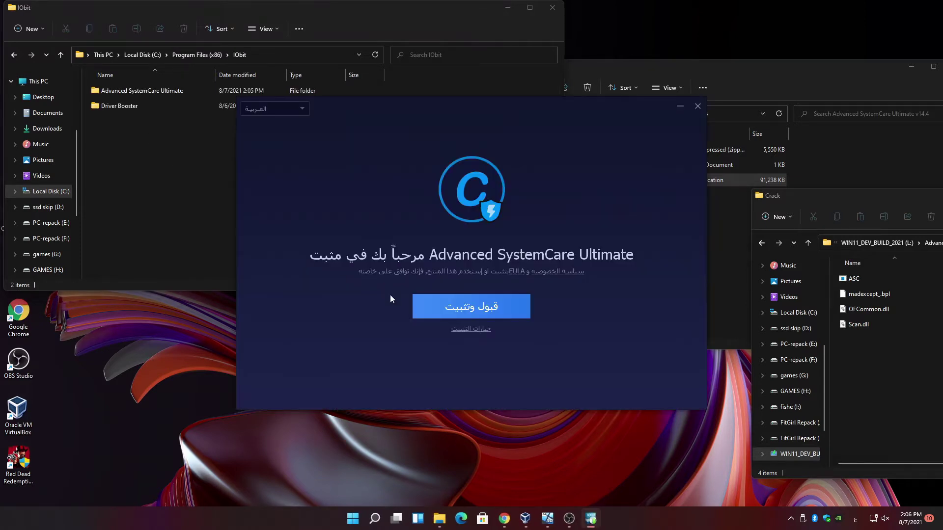
pyautogui.click(461, 303)
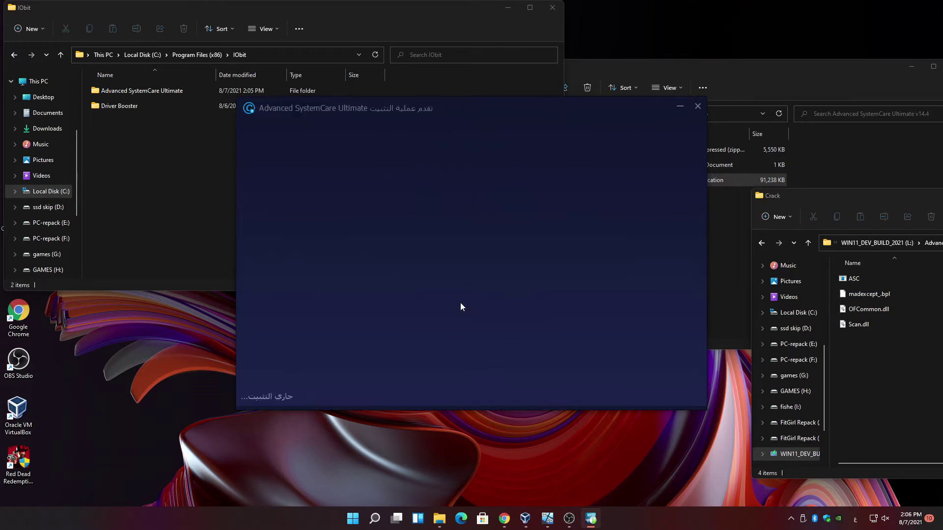
pyautogui.doubleClick(147, 91)
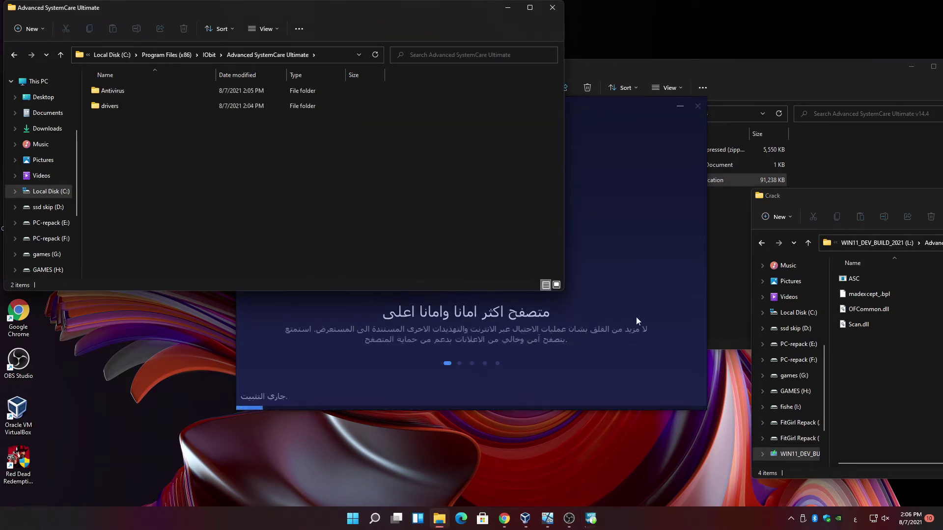
# Copy the ASC, madexcept_.bpl, OFCommon.dll and Scan.dll files from the Crack folder.
pyautogui.moveTo(867, 375); pyautogui.dragTo(845, 281)
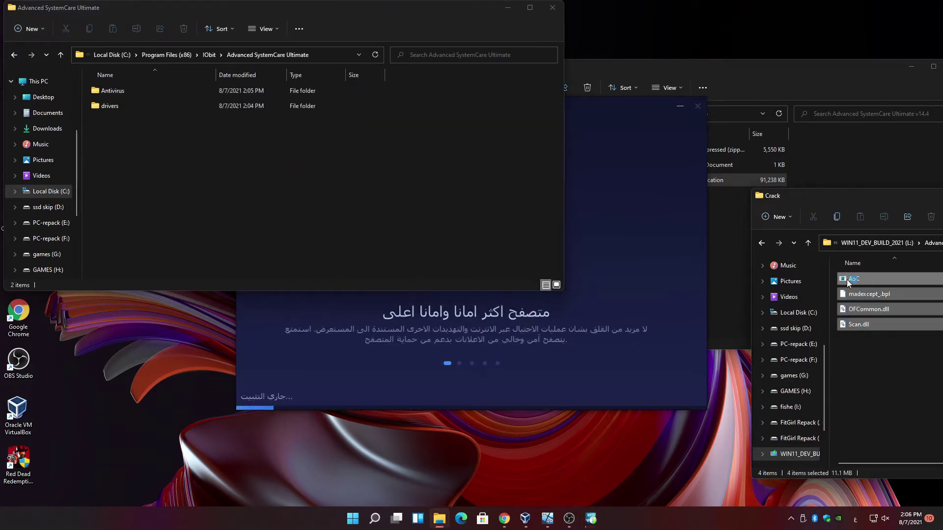
pyautogui.rightClick(847, 279)
pyautogui.click(856, 298)
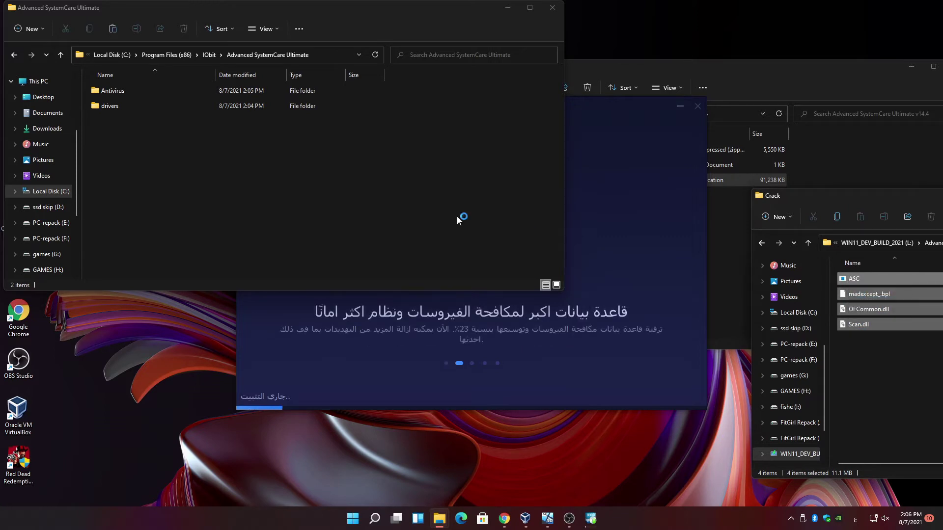
# Try to paste the copied files into the Advanced SystemCare Ultimate installation folder with administrator permission.
pyautogui.rightClick(333, 190)
pyautogui.moveTo(361, 226)
pyautogui.click(344, 199)
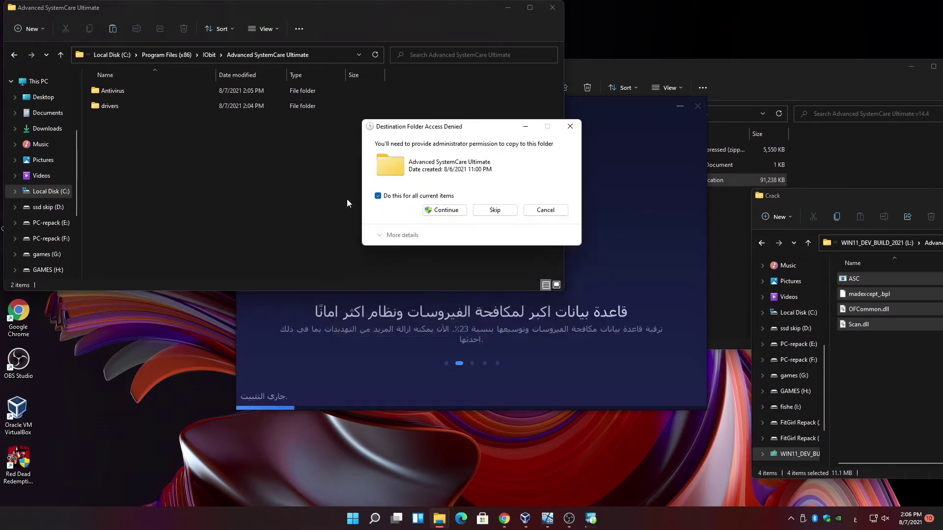
pyautogui.click(442, 206)
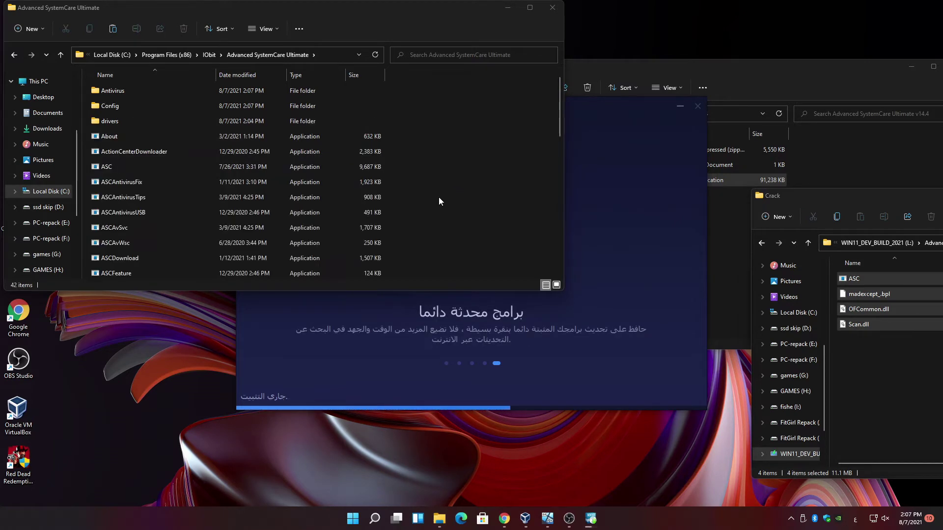
# Paste the four copied files into the installation folder again, overwriting the existing files with administrator permission.
pyautogui.rightClick(444, 199)
pyautogui.click(455, 210)
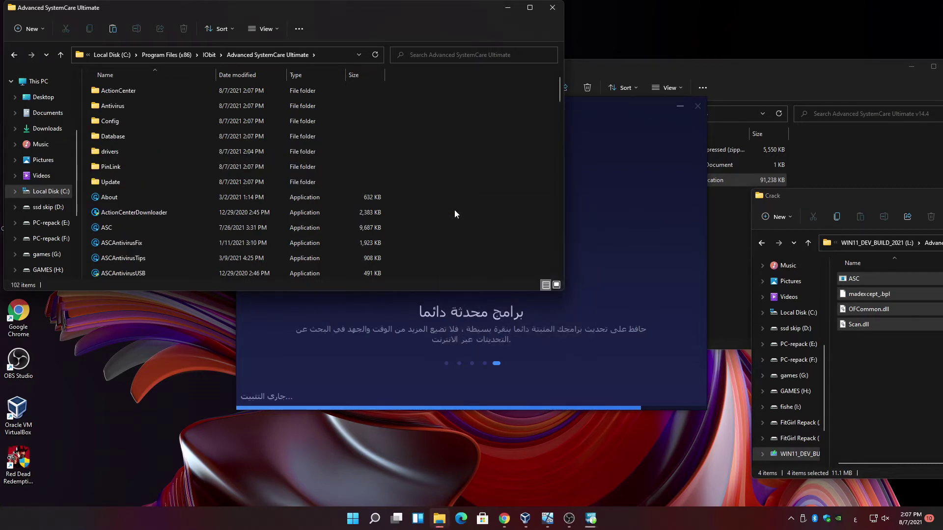
pyautogui.click(457, 180)
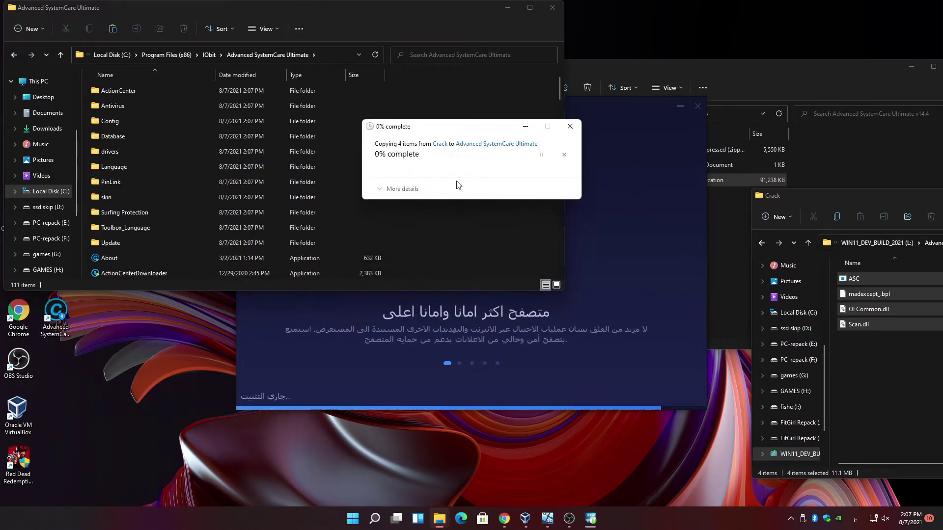
pyautogui.click(450, 210)
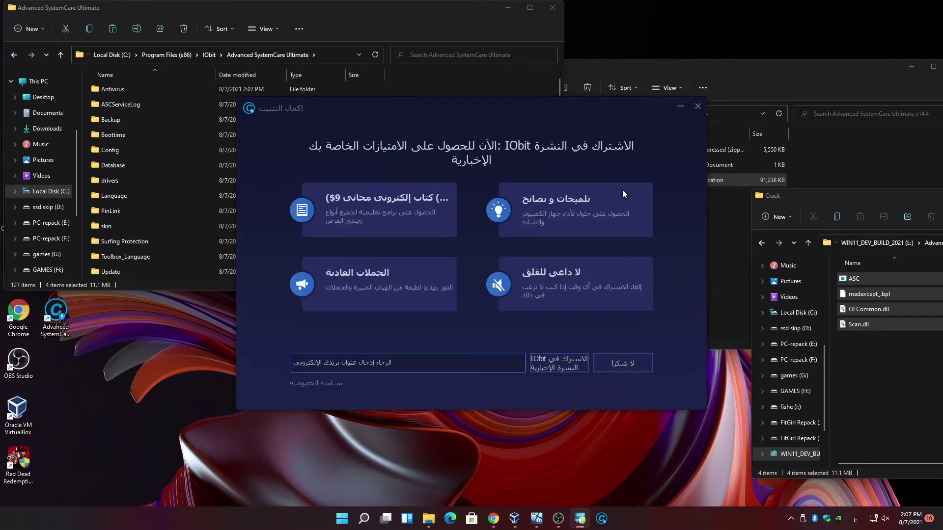
# Decline the IObit newsletter in the installer, and clear away the Crack and installation folder windows.
pyautogui.click(618, 362)
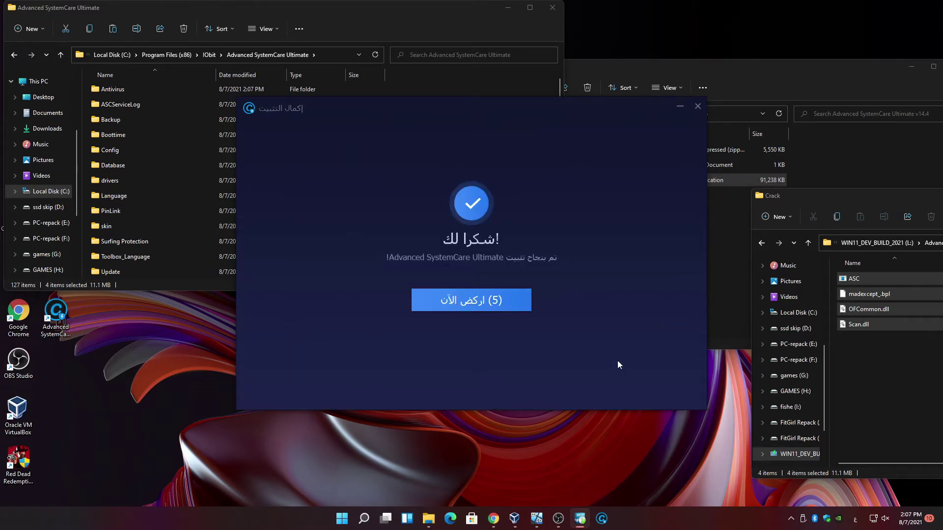
pyautogui.hotkey('alt', 'F4')
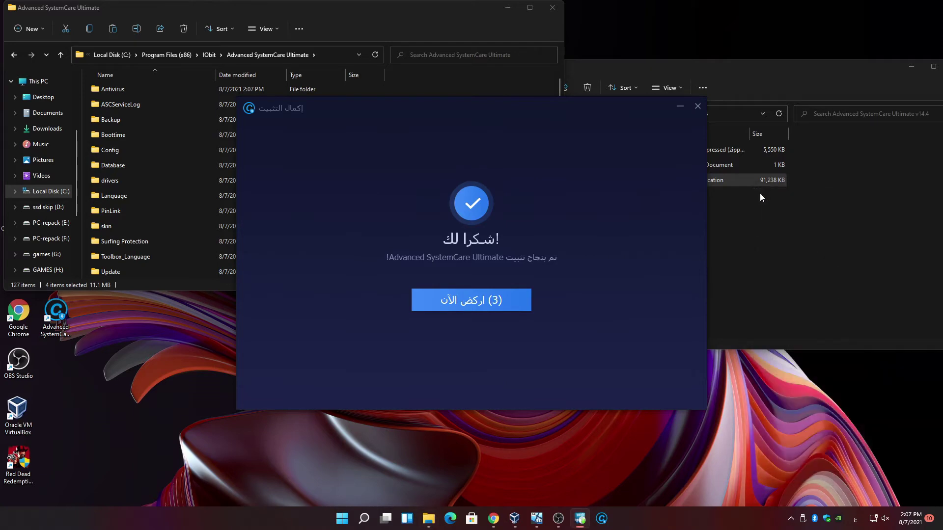
pyautogui.click(508, 10)
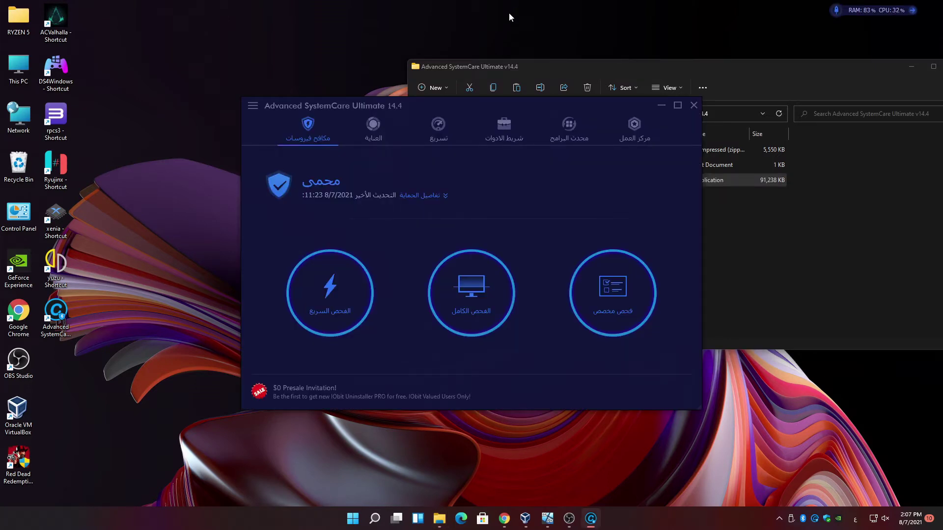
# Maximize Advanced SystemCare Ultimate and run the care (العناية) scan with all items selected.
pyautogui.click(676, 106)
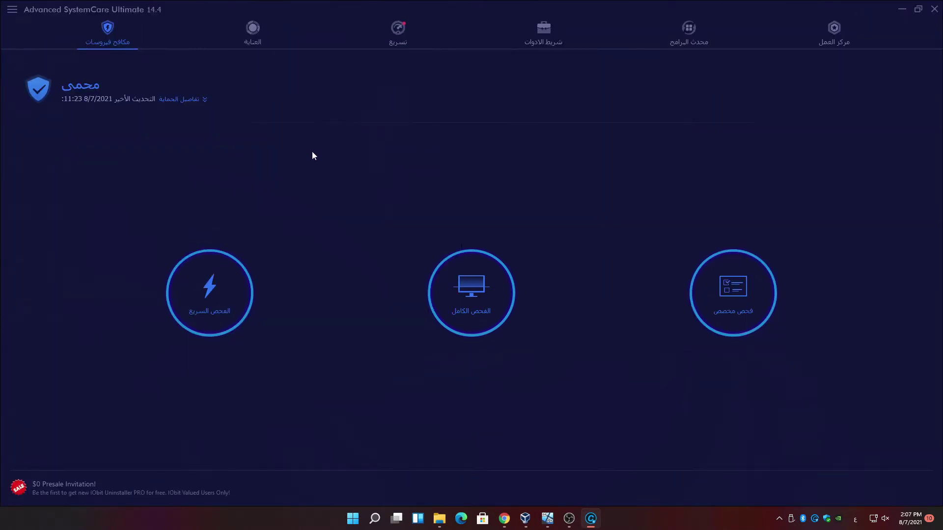
pyautogui.click(252, 41)
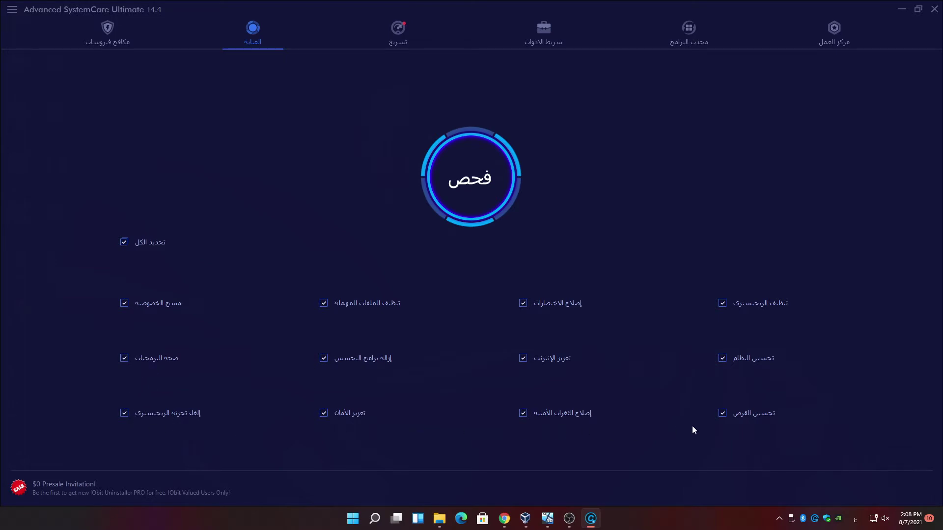
pyautogui.click(467, 178)
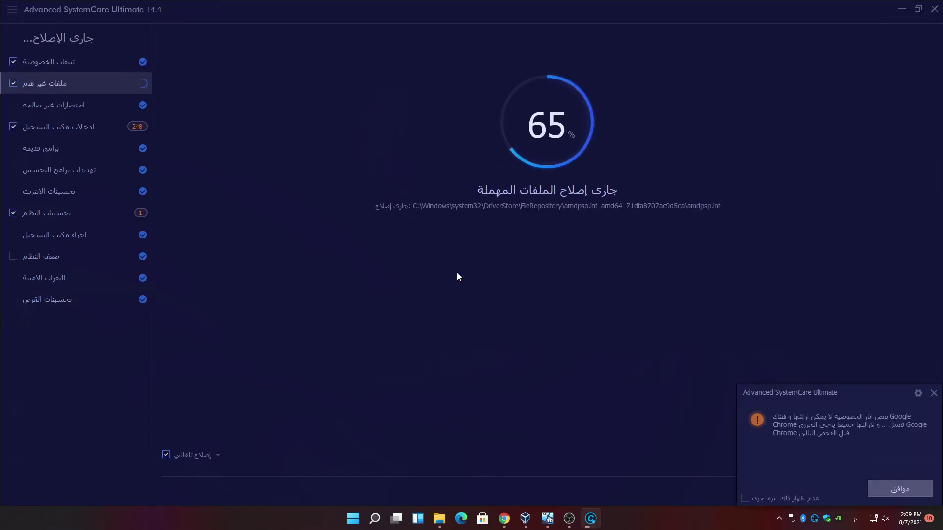
# Dismiss the Google Chrome privacy notice with its don't-show-again option enabled, and finish the repair to return to the care page.
pyautogui.click(214, 457)
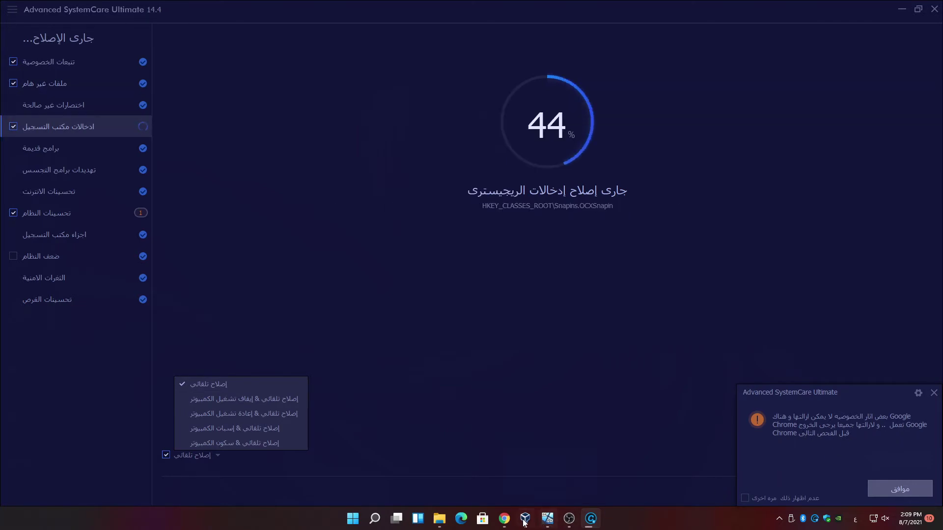
pyautogui.click(803, 495)
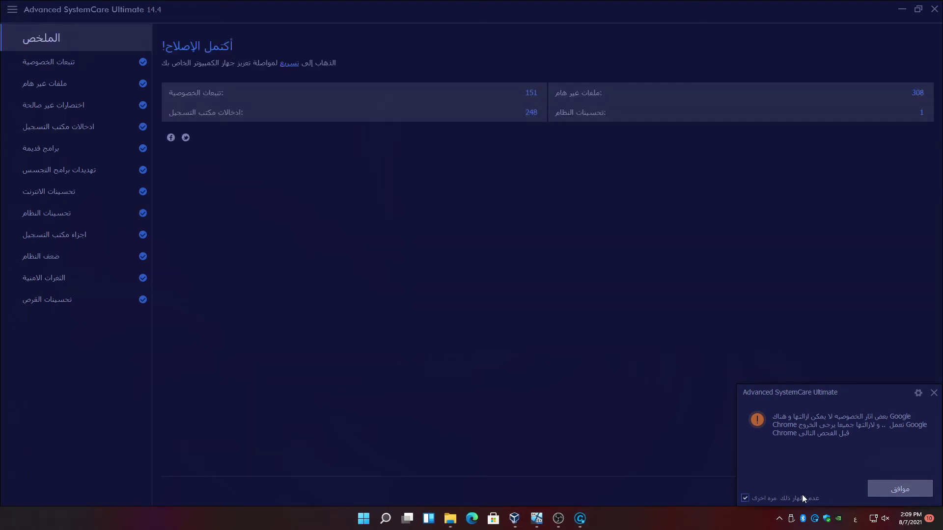
pyautogui.click(897, 489)
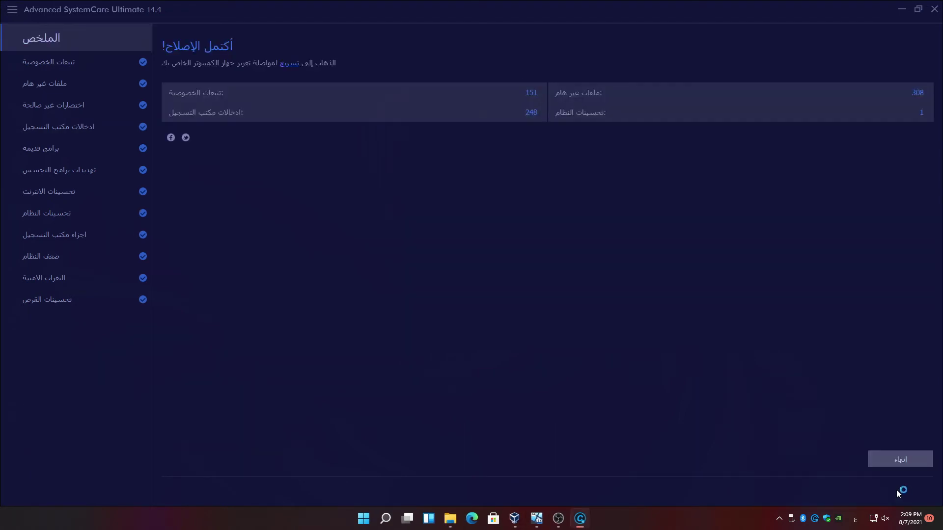
pyautogui.click(902, 460)
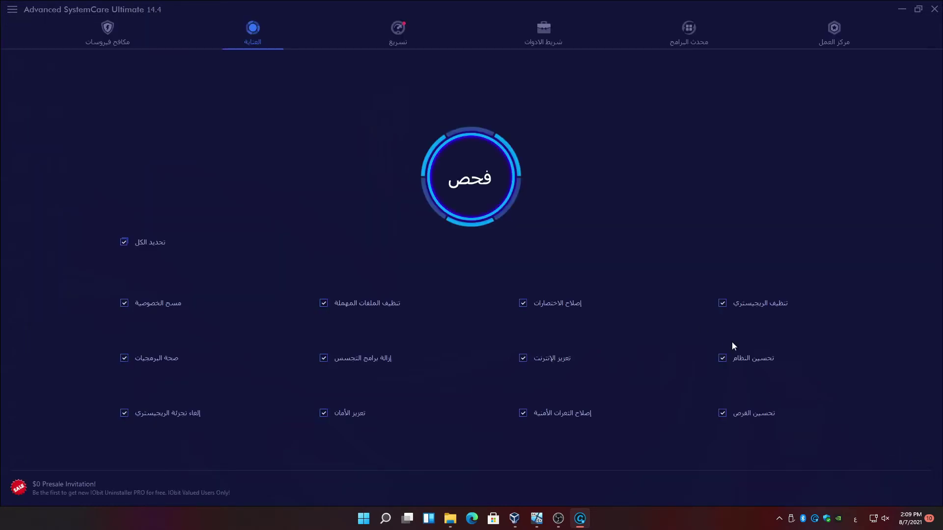
# Turn on the turbo booster in game mode (وضع الألعاب) from the speed-up (تسريع) page.
pyautogui.click(412, 39)
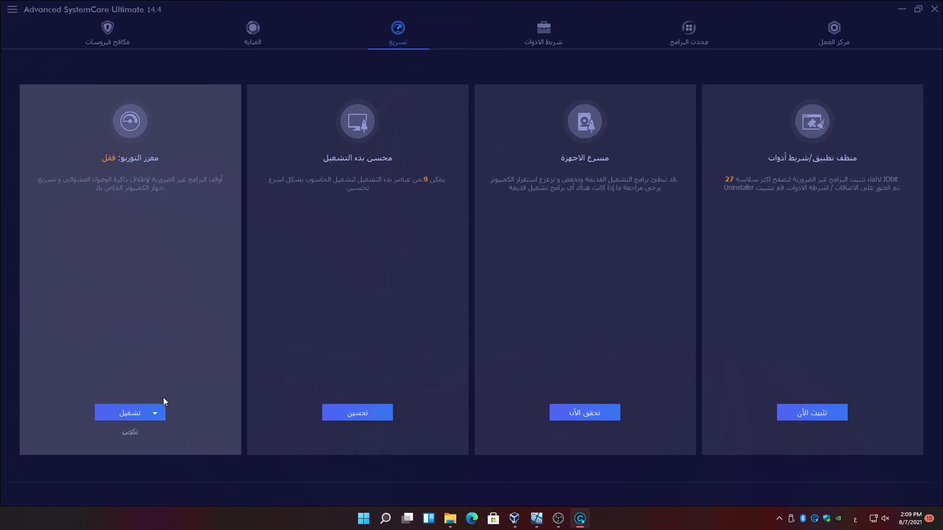
pyautogui.click(154, 413)
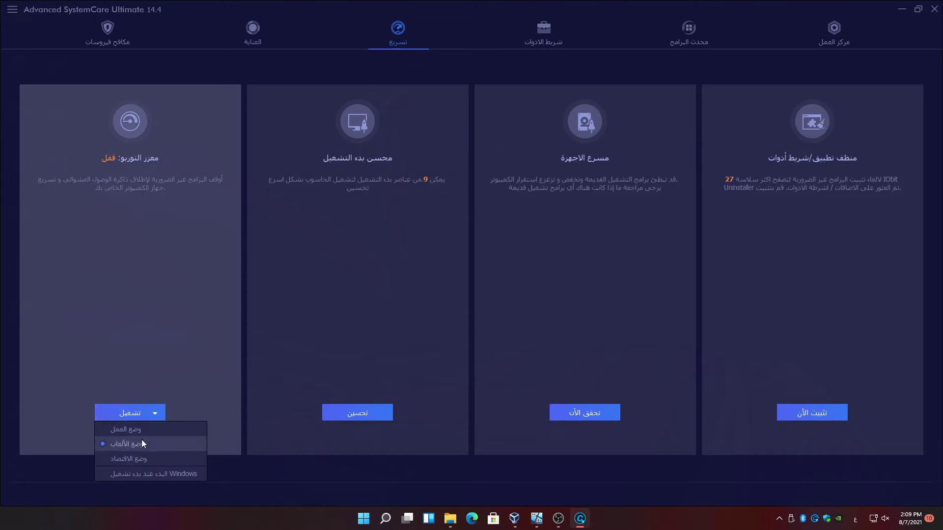
pyautogui.click(142, 443)
pyautogui.click(132, 414)
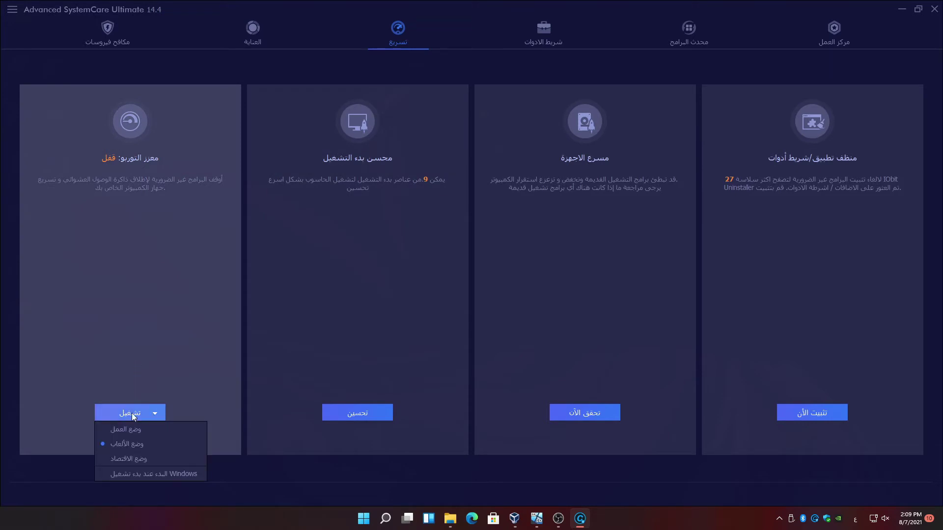
pyautogui.click(127, 429)
pyautogui.click(133, 415)
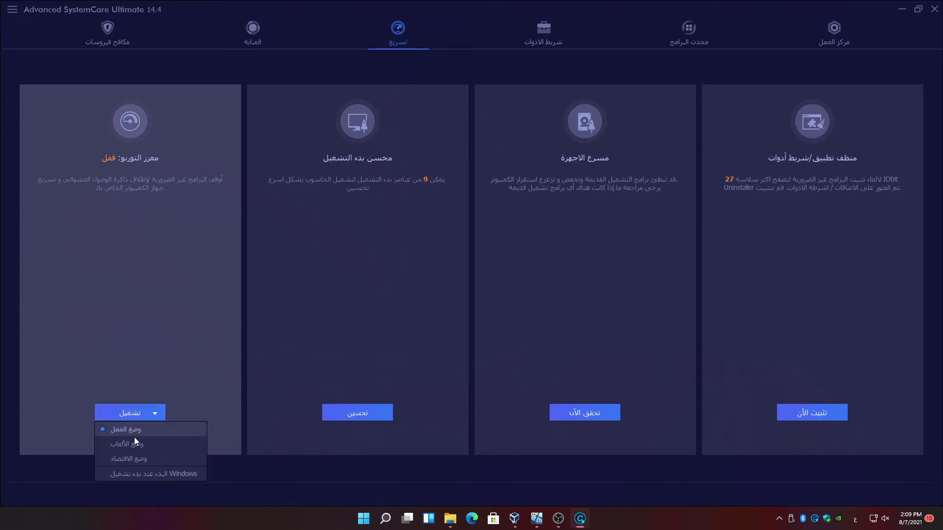
pyautogui.click(134, 429)
pyautogui.click(136, 416)
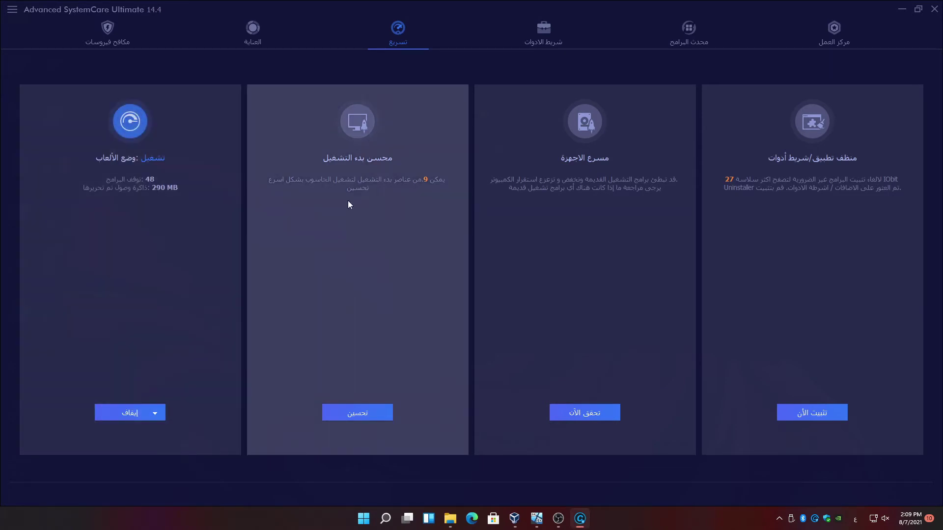
# Select every item in the startup optimizer's quick optimization list and optimize them.
pyautogui.click(362, 415)
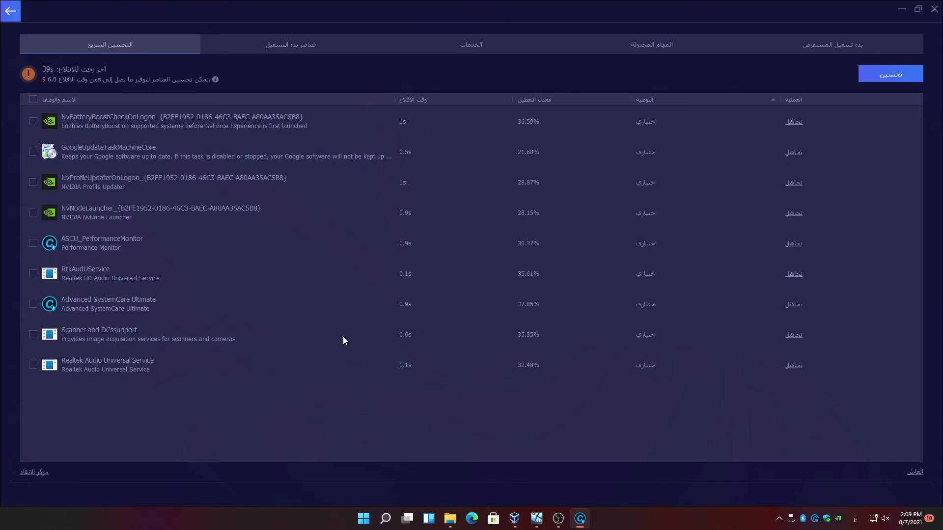
pyautogui.click(35, 152)
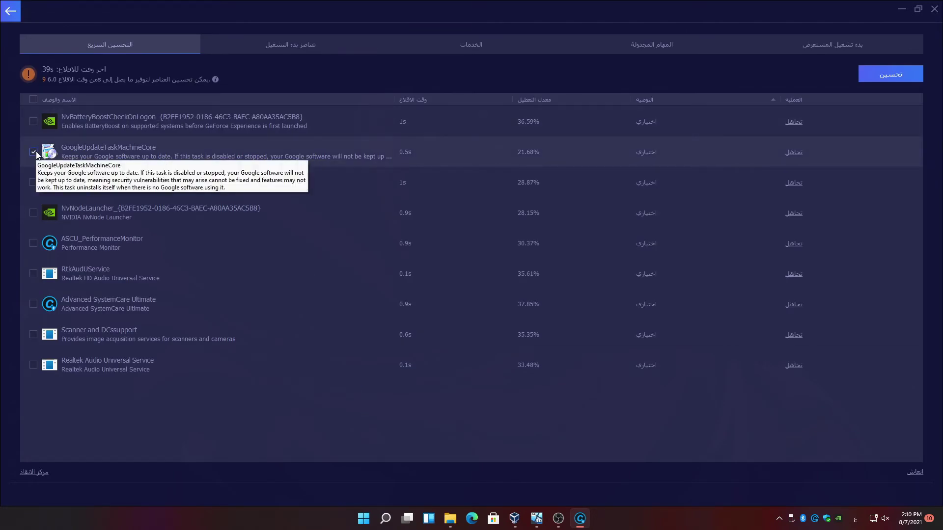
pyautogui.click(34, 99)
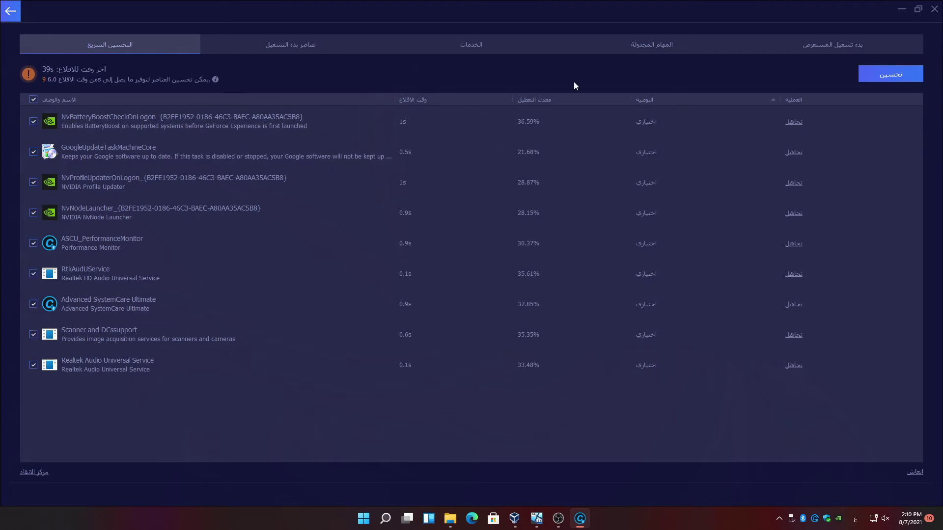
pyautogui.click(886, 73)
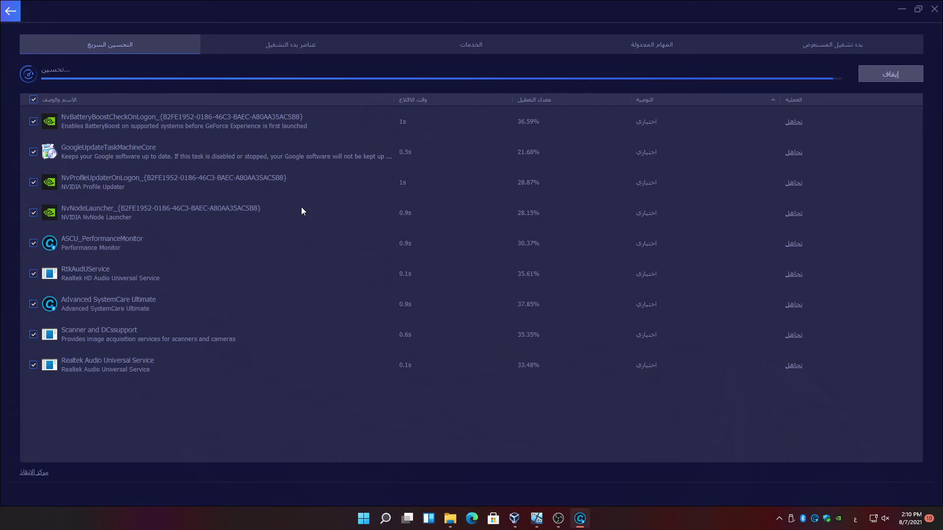
# Look over the startup items, and disable the TeamViewer and Google Update Service (gupdate) services.
pyautogui.click(279, 51)
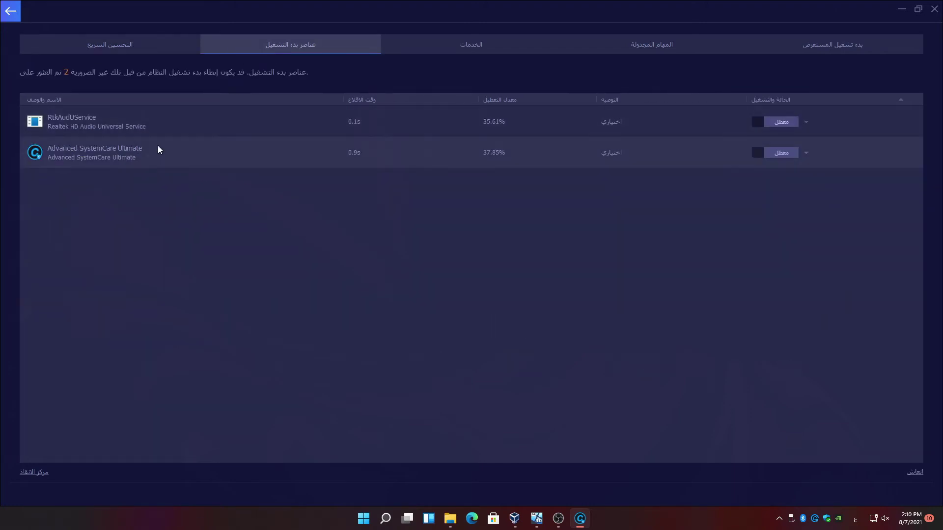
pyautogui.click(441, 53)
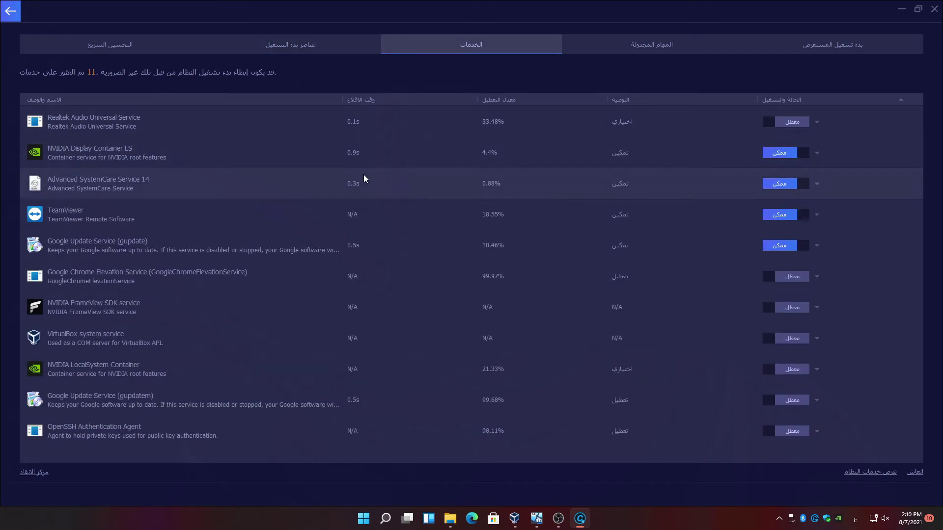
pyautogui.click(770, 214)
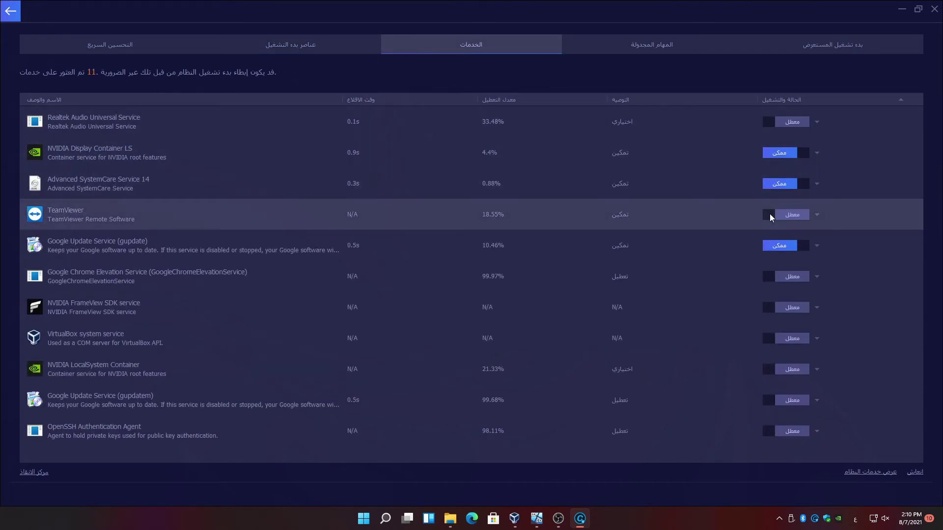
pyautogui.click(784, 252)
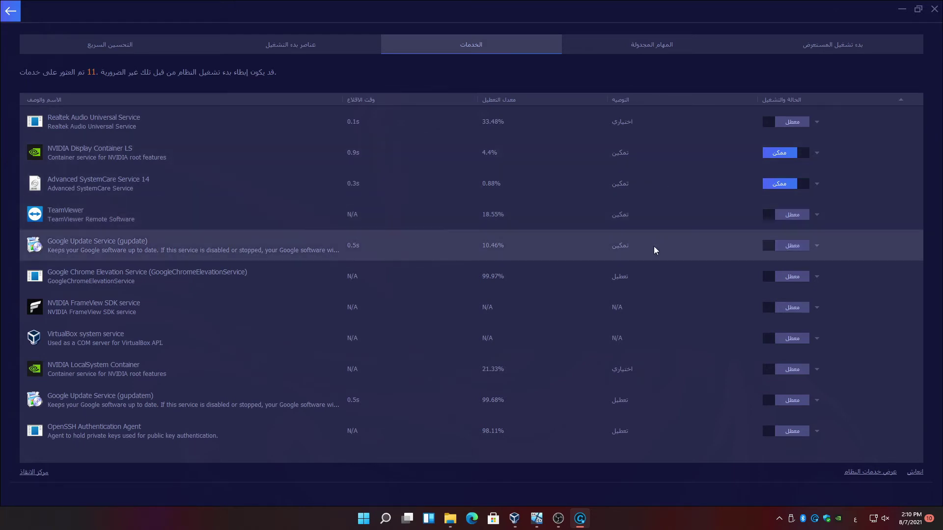
# Disable the scheduled tasks GoogleUpdateTaskMachineUA, MicrosoftEdgeUpdateTaskMachineCore and MicrosoftEdgeUpdateTaskMachineUA, and view the browser startup add-ons.
pyautogui.click(645, 50)
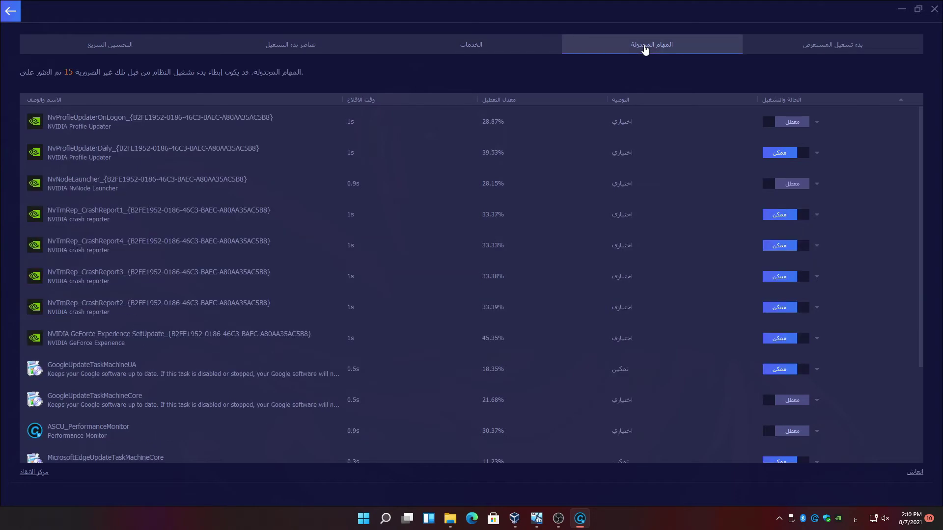
pyautogui.scroll(-3, 624, 281)
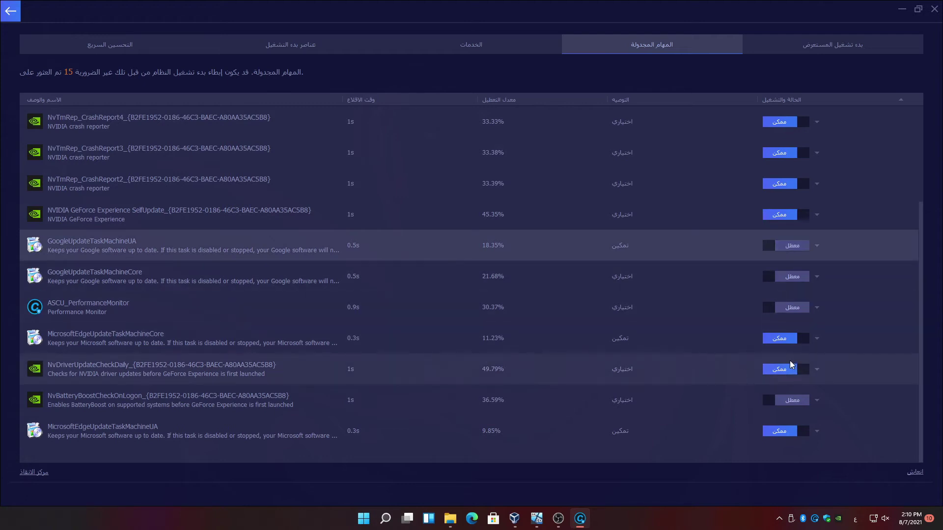
pyautogui.click(781, 339)
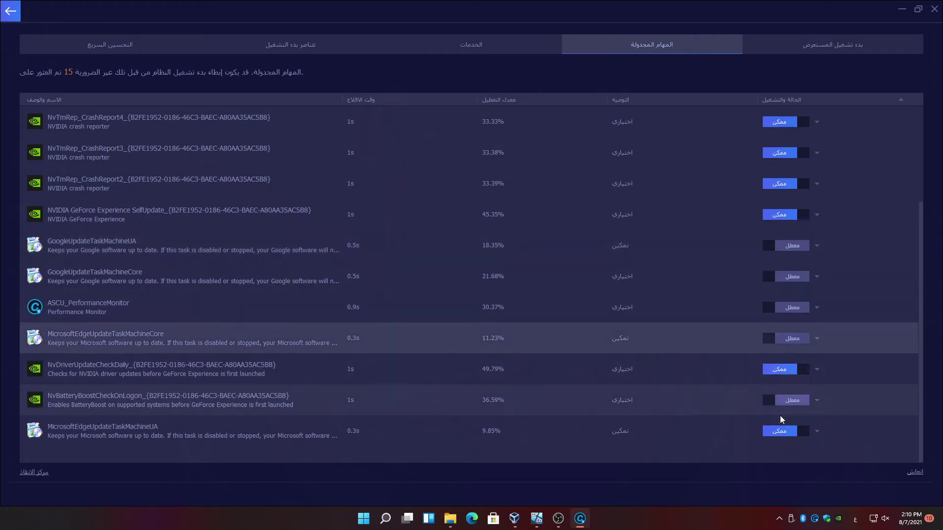
pyautogui.click(782, 432)
pyautogui.click(816, 49)
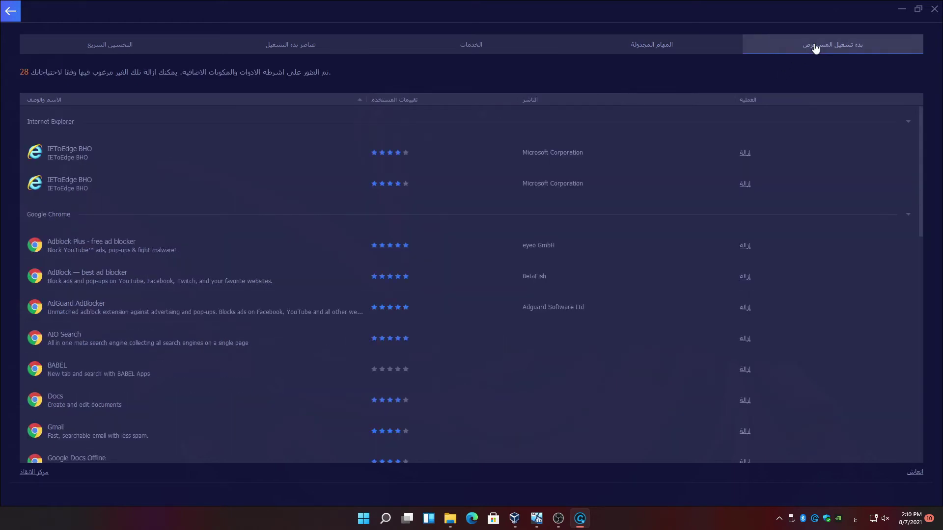
# Return to the speed-up page and run the hardware accelerator (مسرع الاجهزة) check for outdated drivers.
pyautogui.click(10, 10)
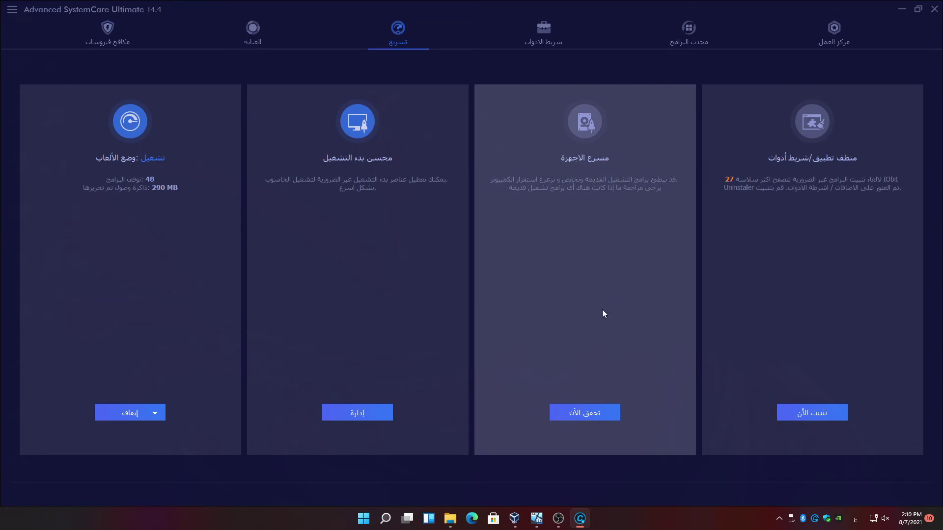
pyautogui.click(596, 410)
pyautogui.click(601, 411)
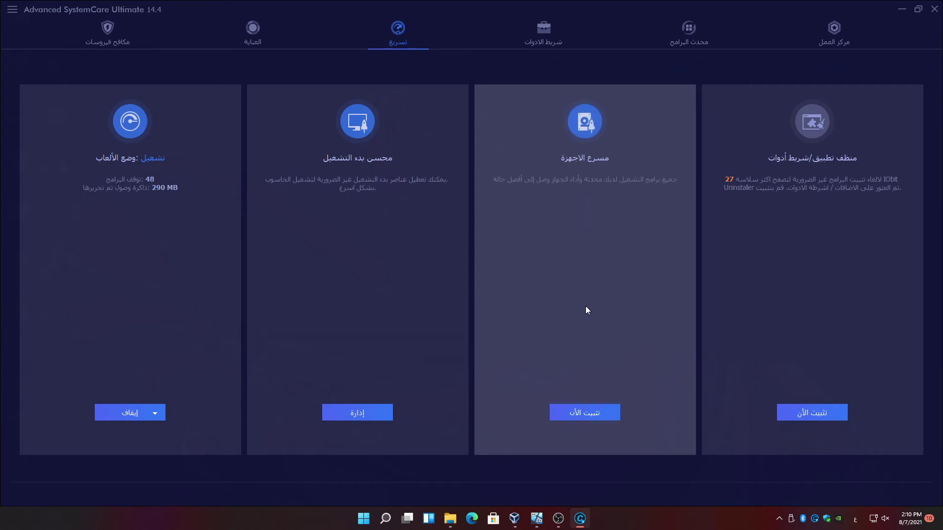
pyautogui.click(780, 520)
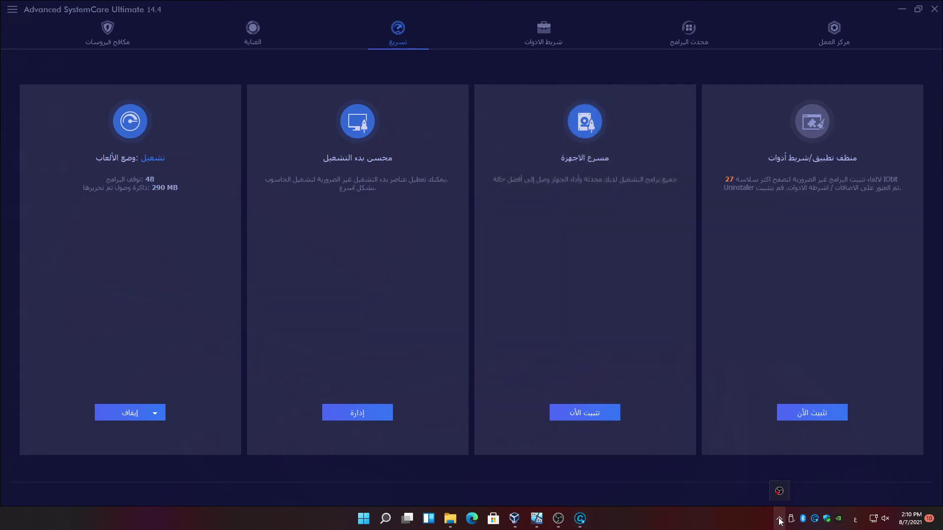
pyautogui.rightClick(815, 520)
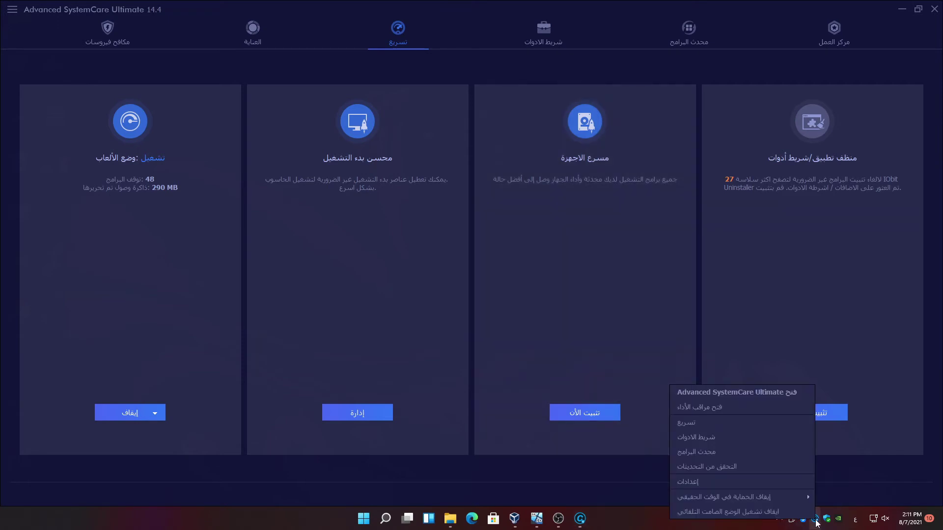
pyautogui.click(641, 459)
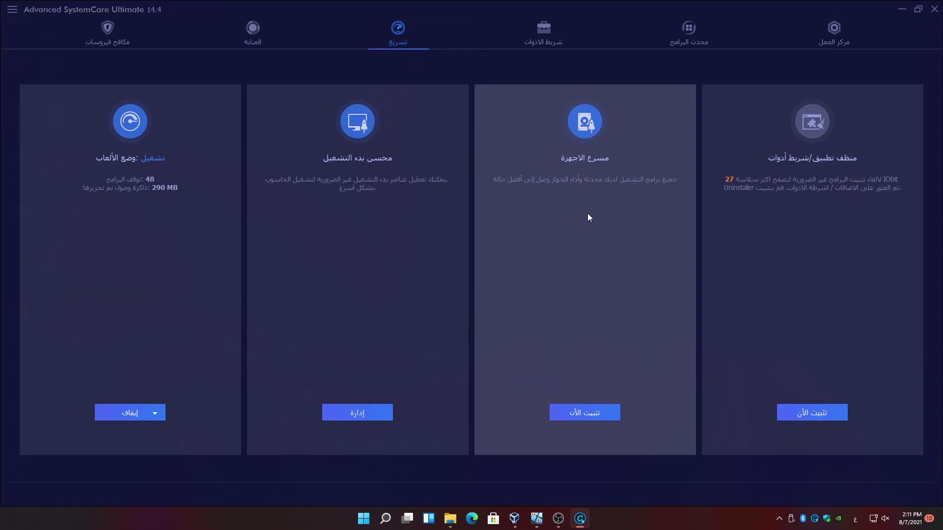
# Look through the toolbox (شريط الادوات), software updater (محدث البرامج) and action center (مركز العمل) pages, and go back to the care page.
pyautogui.click(536, 44)
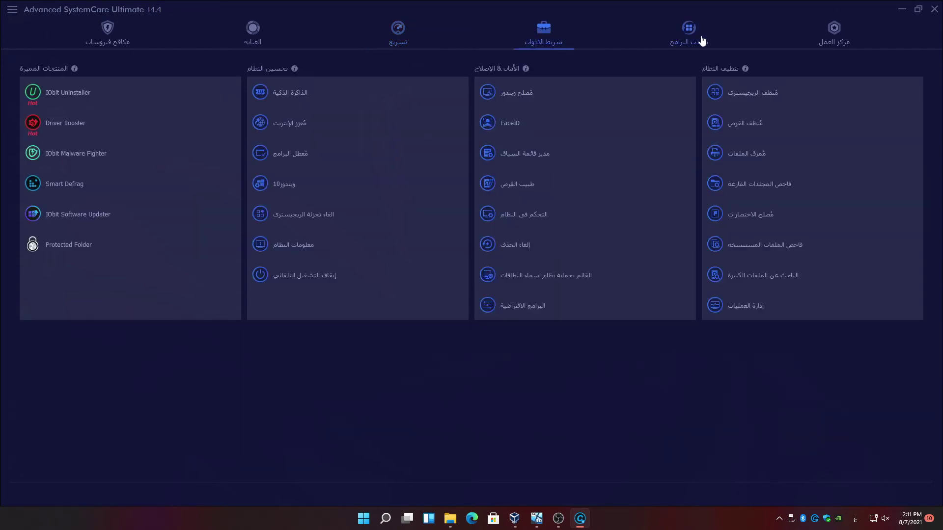
pyautogui.click(702, 37)
pyautogui.click(842, 33)
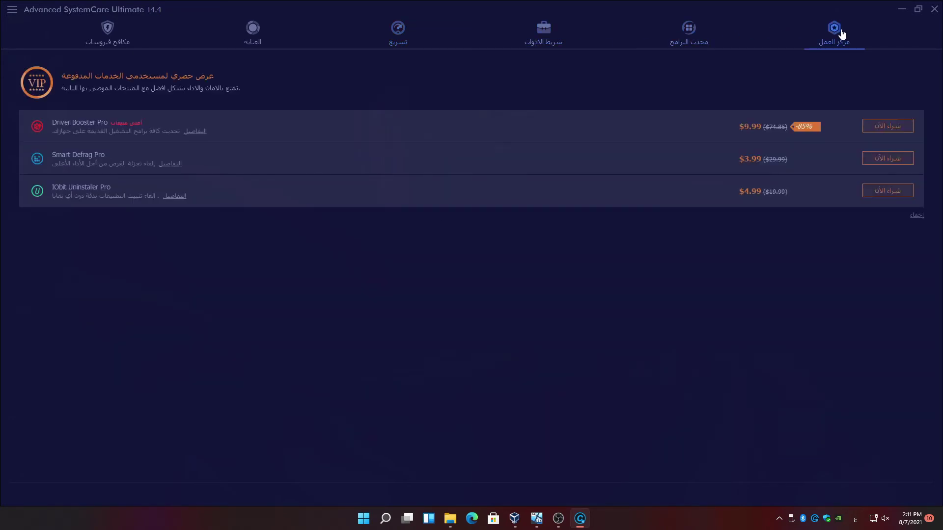
pyautogui.click(412, 34)
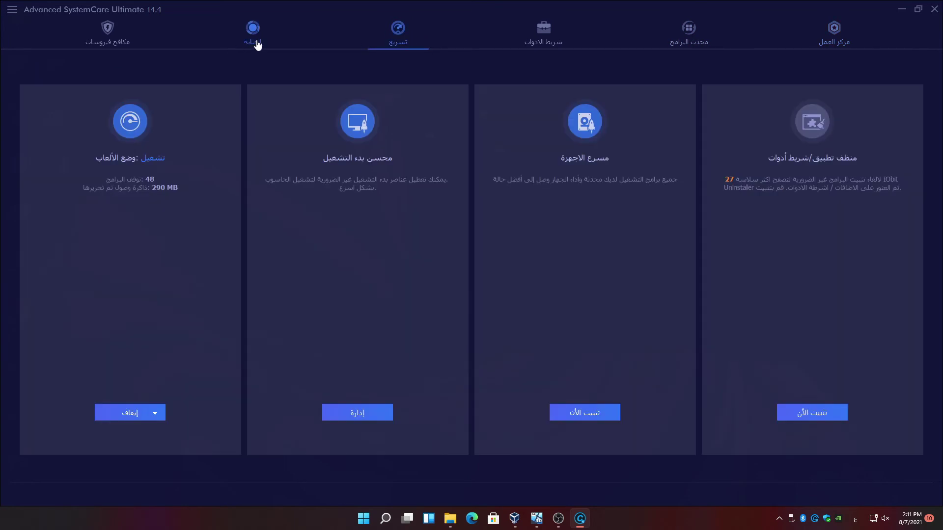
pyautogui.click(261, 41)
# Run the antivirus quick scan (الفحص السريع) to completion without choosing an automatic repair option, and return to the antivirus page.
pyautogui.click(118, 42)
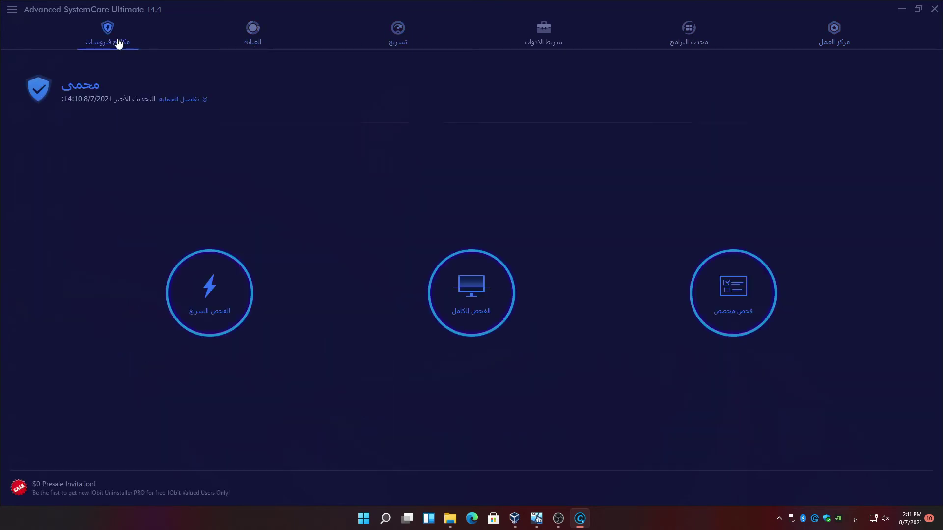
pyautogui.click(217, 297)
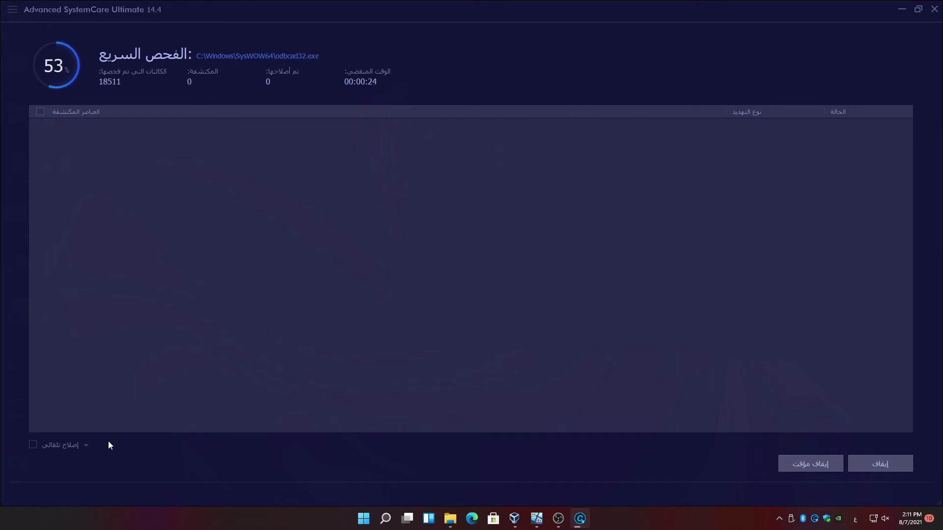
pyautogui.click(87, 445)
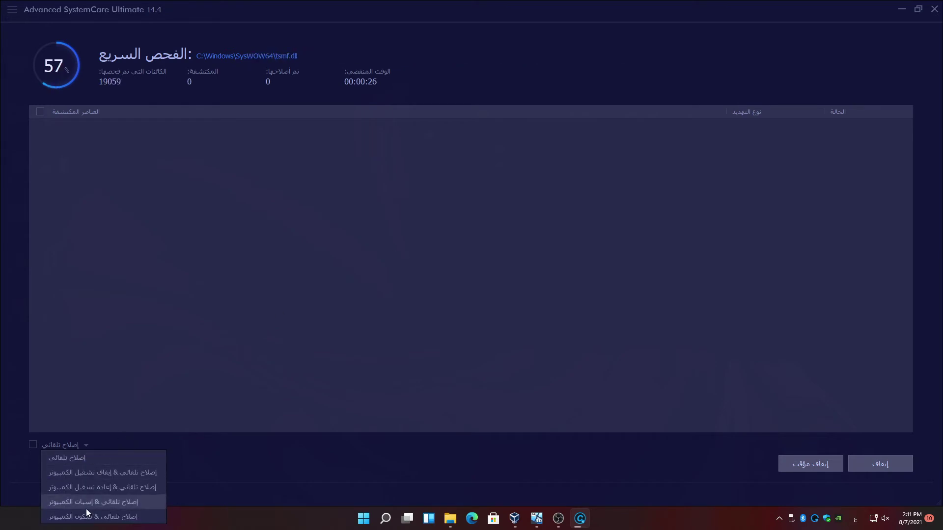
pyautogui.click(240, 449)
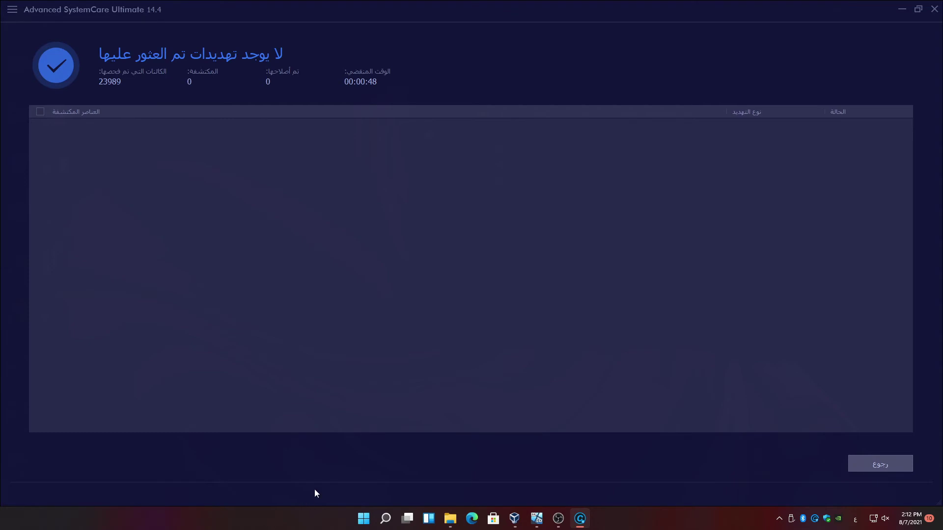
pyautogui.click(894, 464)
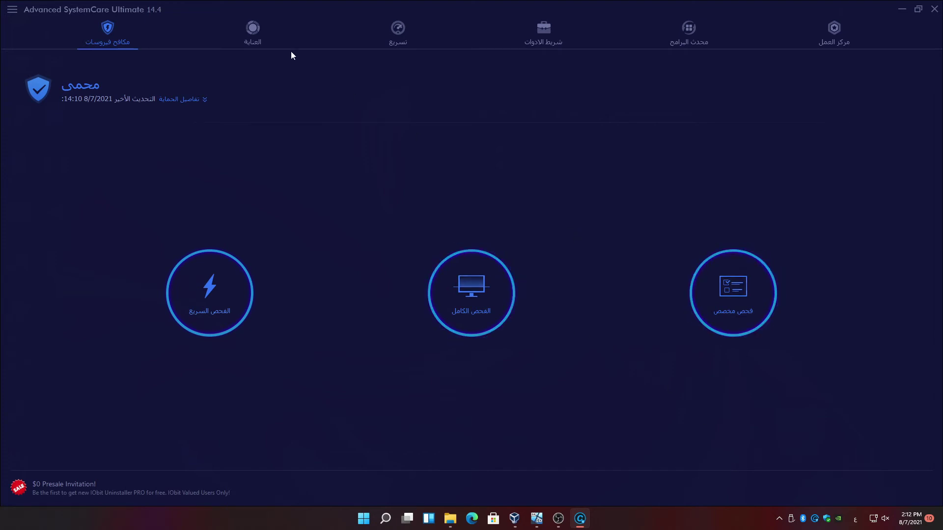
pyautogui.click(269, 42)
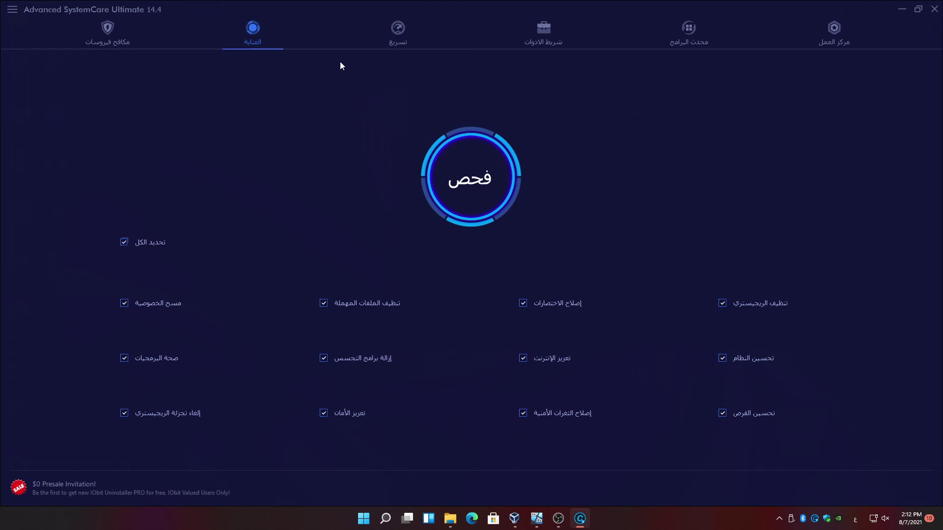
pyautogui.click(400, 30)
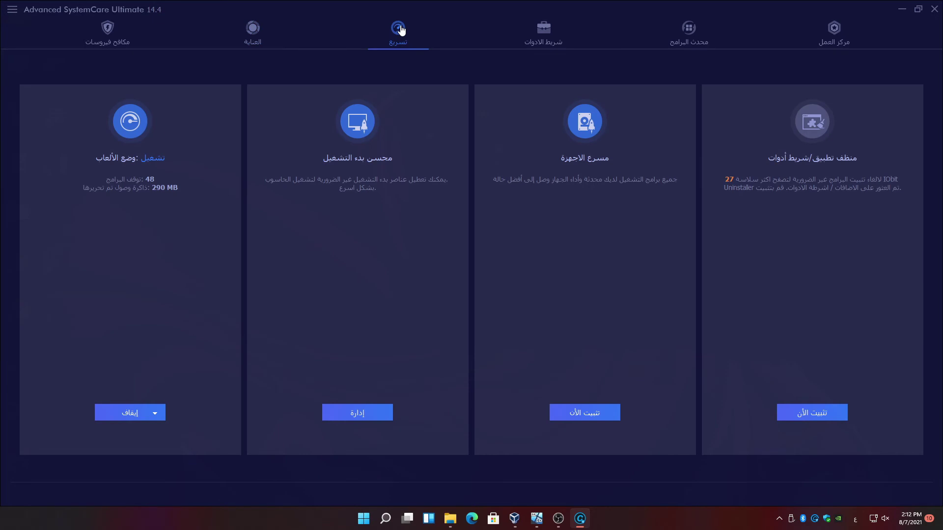
pyautogui.click(244, 37)
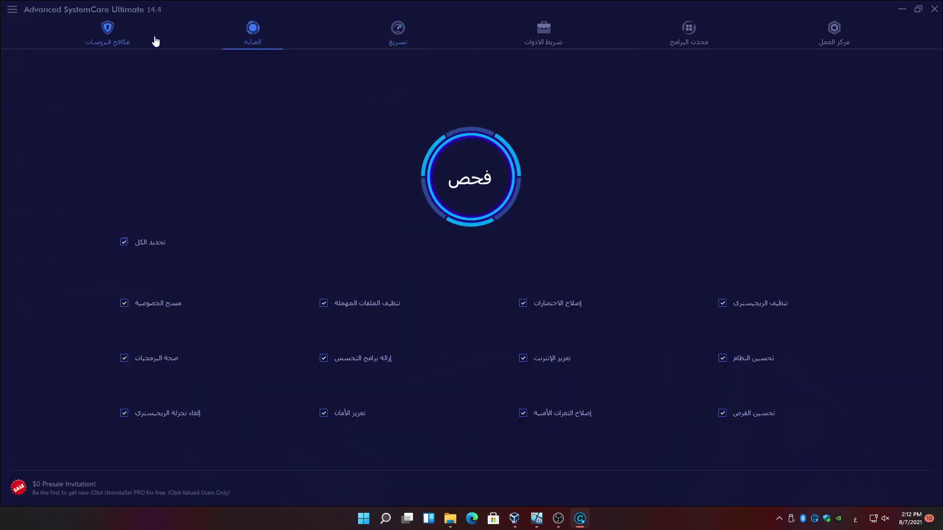
pyautogui.click(115, 39)
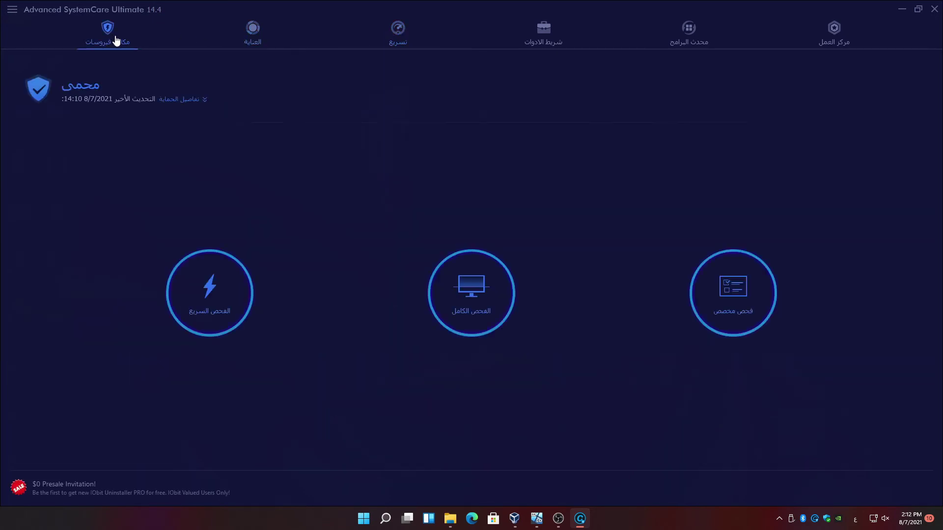
pyautogui.click(265, 41)
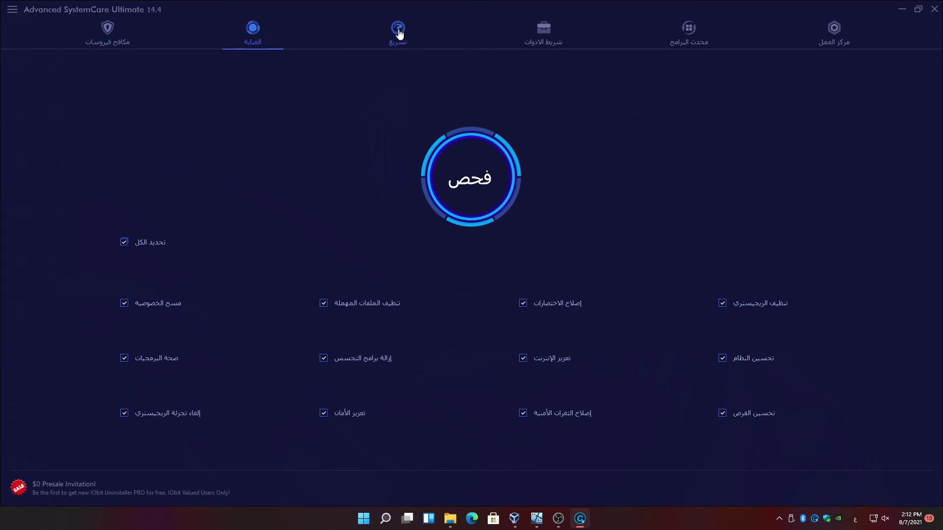
# Revisit the software updater and action center pages, close Advanced SystemCare with its protection notice, and minimize the setup folder window.
pyautogui.click(526, 33)
pyautogui.click(667, 28)
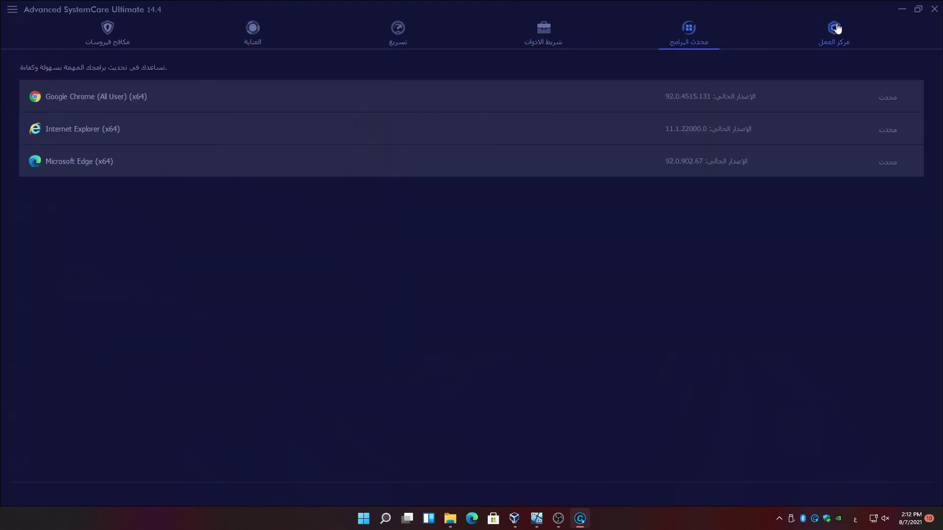
pyautogui.click(838, 28)
pyautogui.click(934, 9)
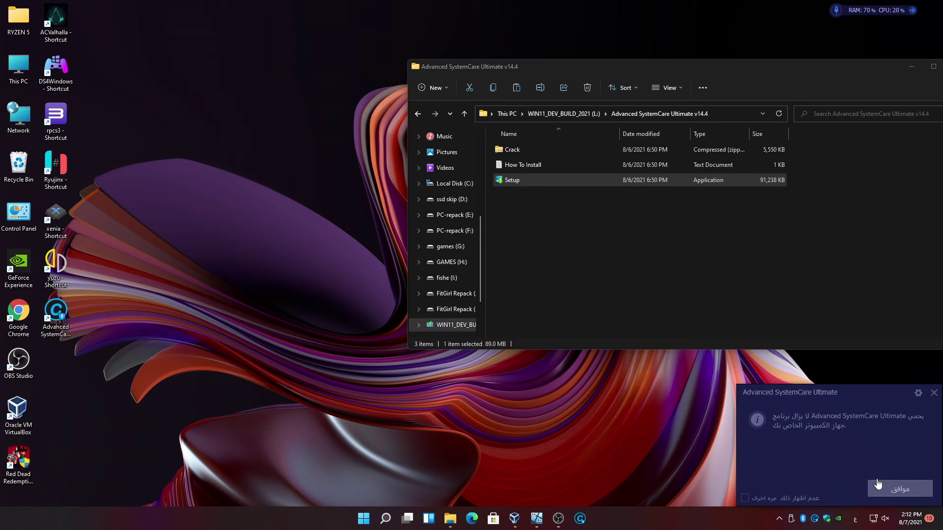
pyautogui.click(900, 489)
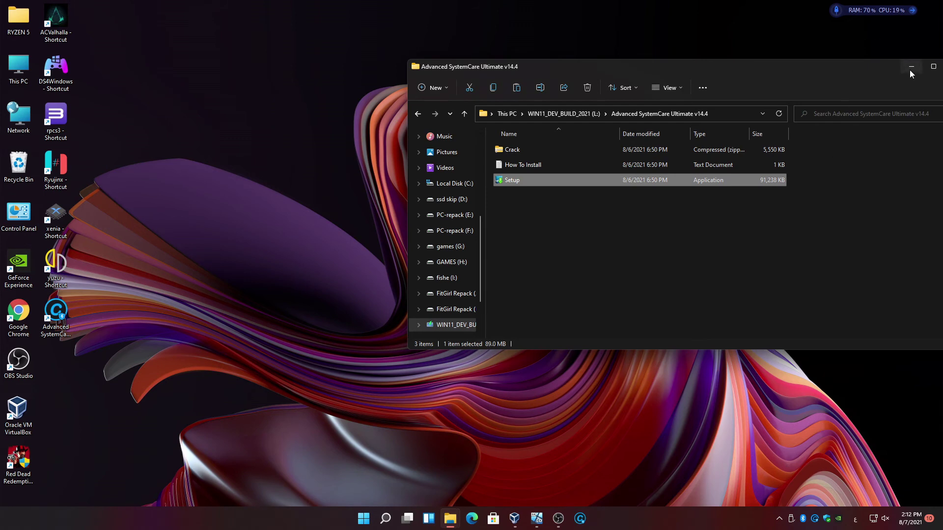
pyautogui.click(910, 68)
# Apply the light Windows theme with the blue bloom wallpaper in the desktop's personalization settings, and minimize Settings.
pyautogui.moveTo(877, 16); pyautogui.dragTo(580, 246)
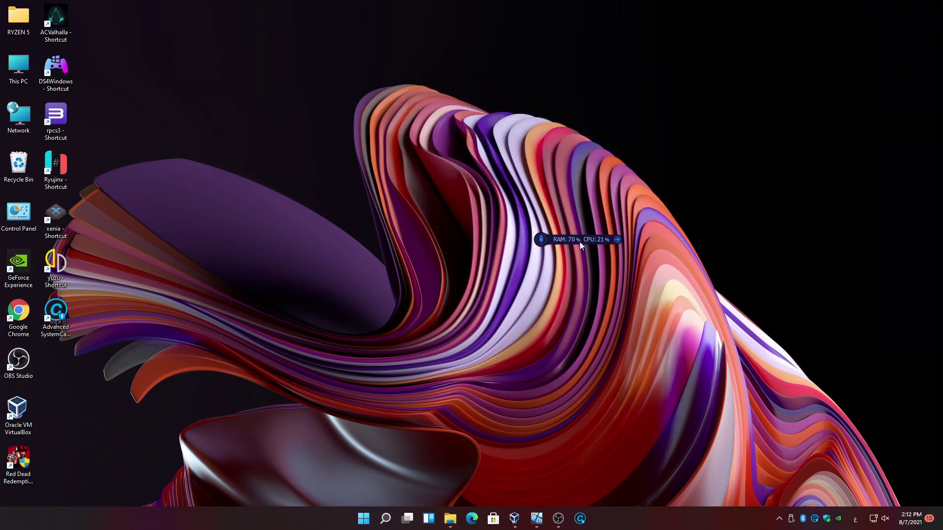
pyautogui.rightClick(304, 250)
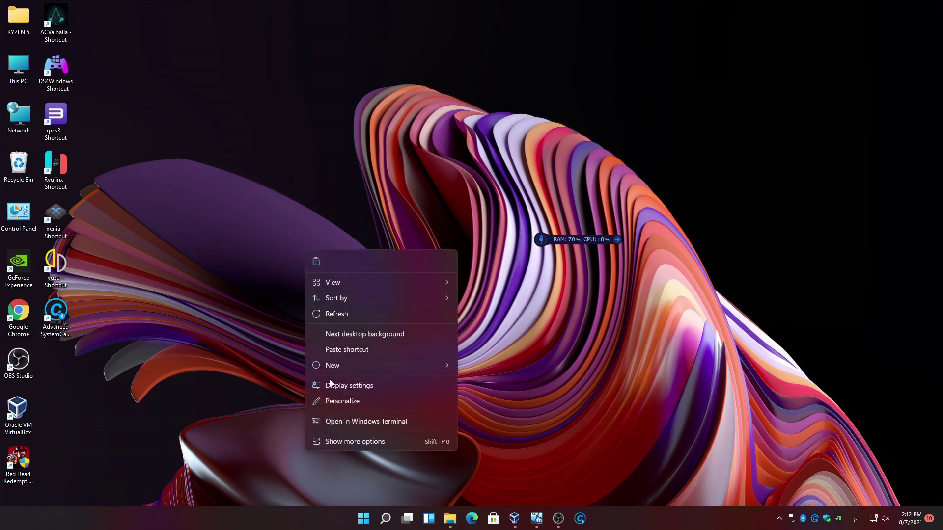
pyautogui.click(357, 400)
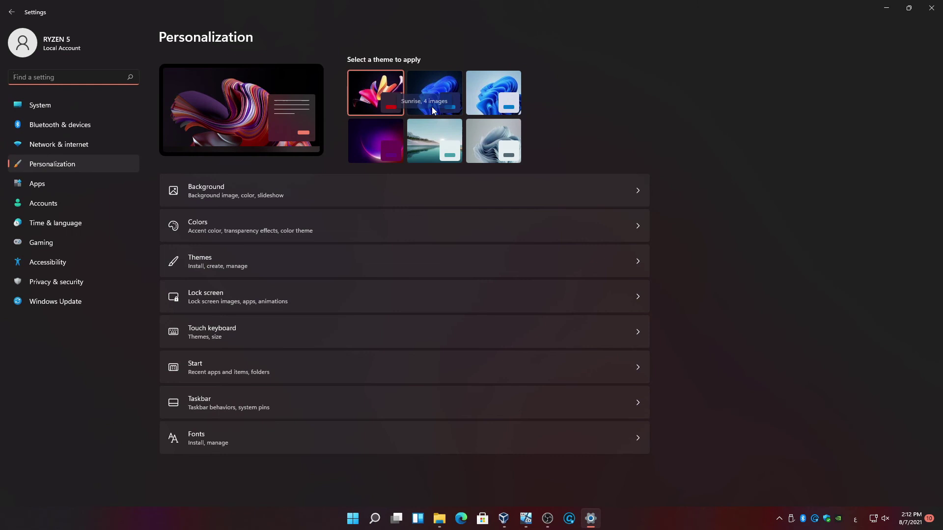
pyautogui.click(489, 91)
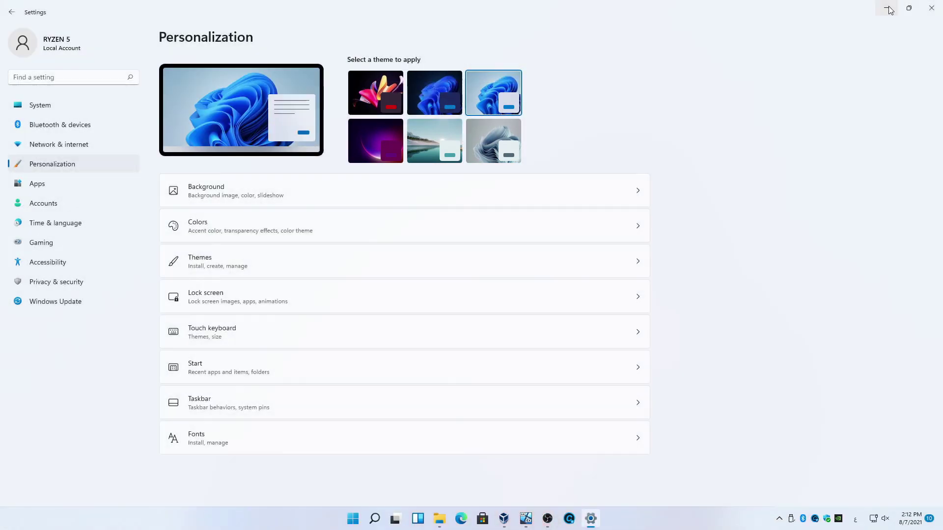
pyautogui.click(887, 8)
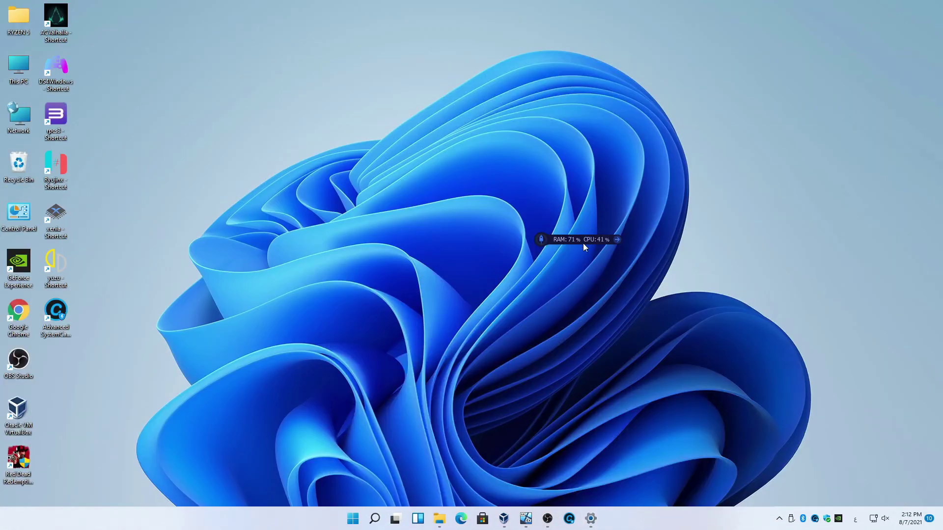
# Expand the RAM/CPU widget into the performance monitor and open Task Manager's Memory performance view beside it.
pyautogui.moveTo(585, 244); pyautogui.dragTo(309, 63)
pyautogui.click(364, 85)
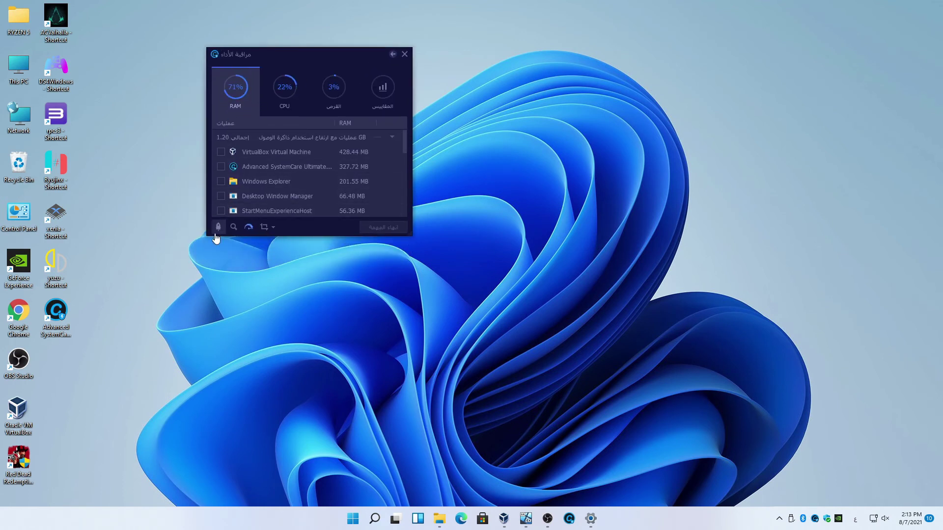
pyautogui.rightClick(352, 519)
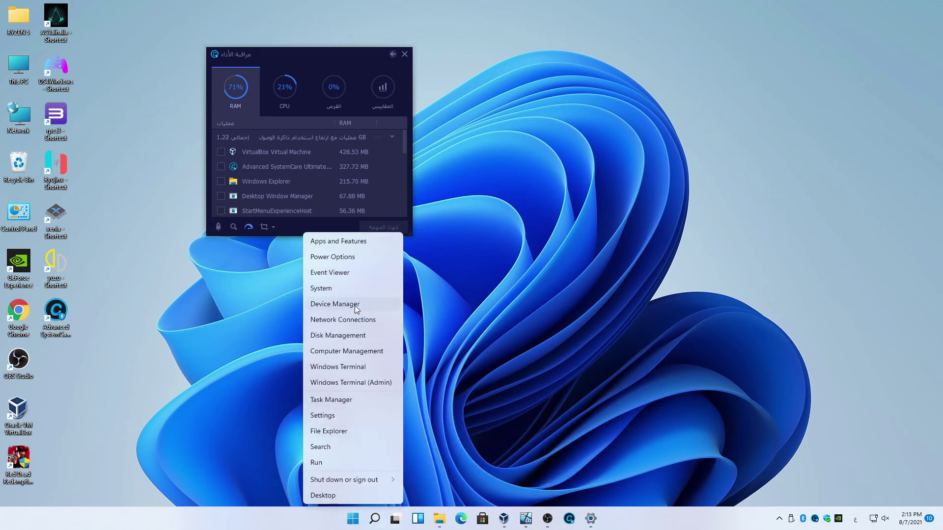
pyautogui.click(364, 400)
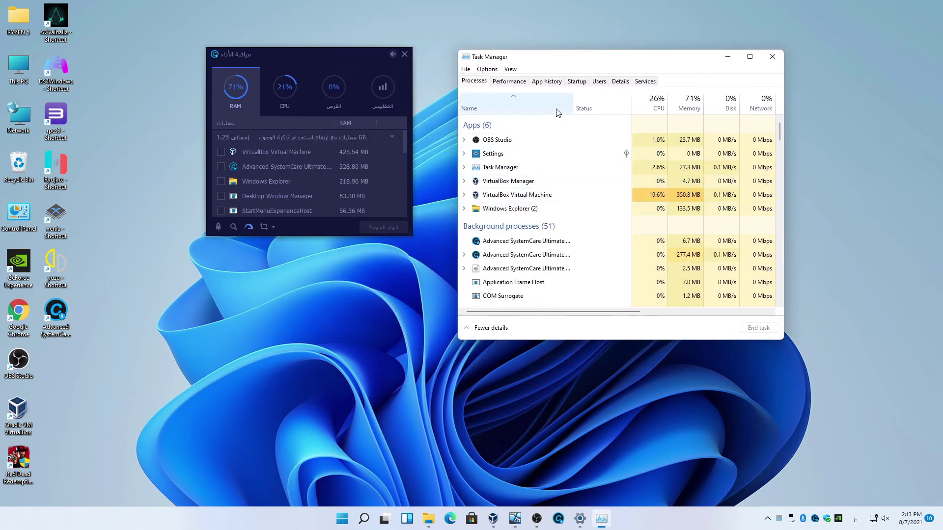
pyautogui.click(516, 81)
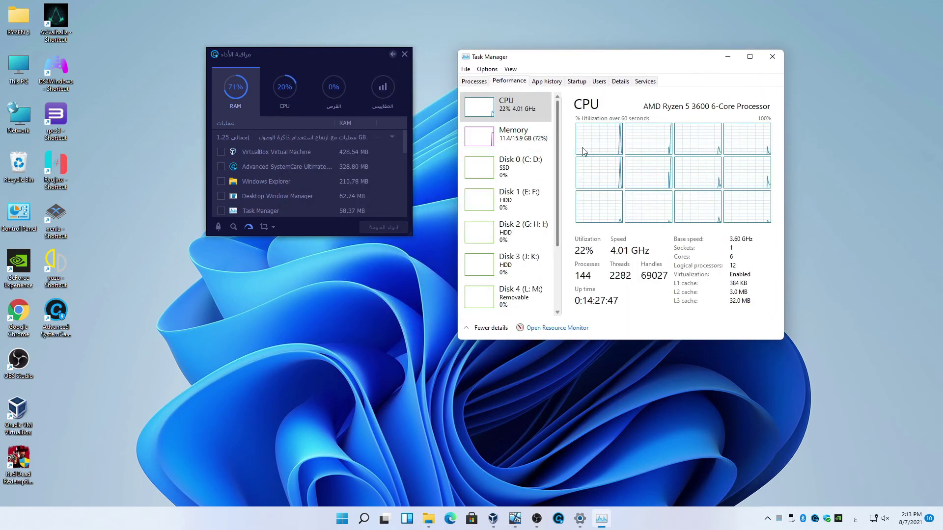
pyautogui.click(495, 141)
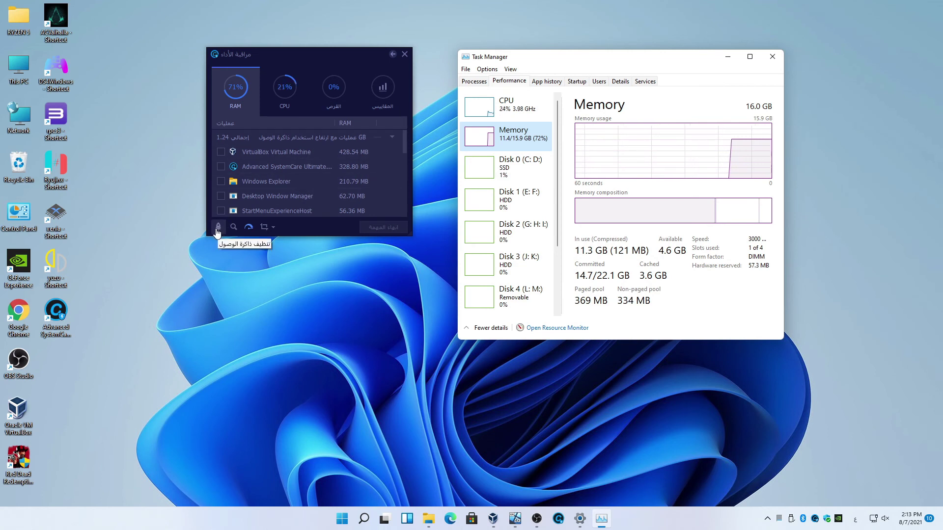
# Raise Task Manager's update speed so the memory graph spans 30 seconds.
pyautogui.click(496, 69)
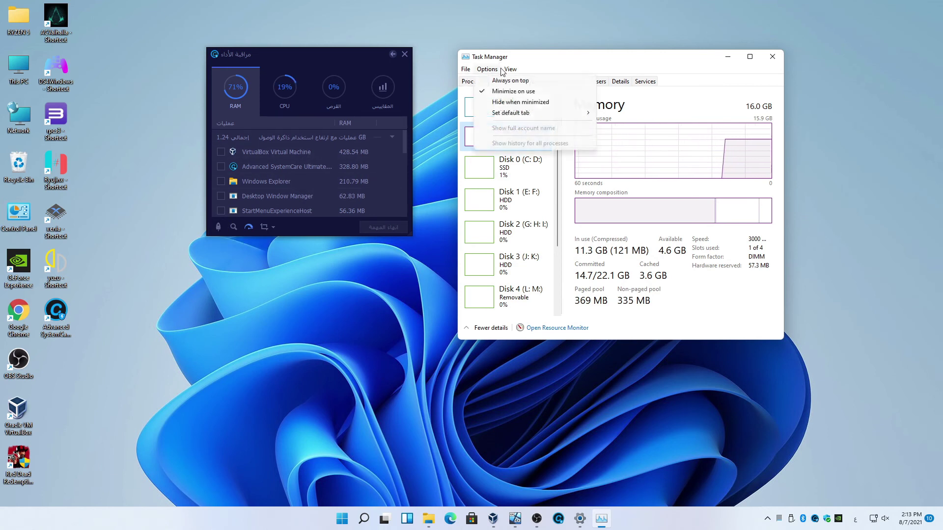
pyautogui.moveTo(509, 72)
pyautogui.moveTo(537, 91)
pyautogui.click(609, 92)
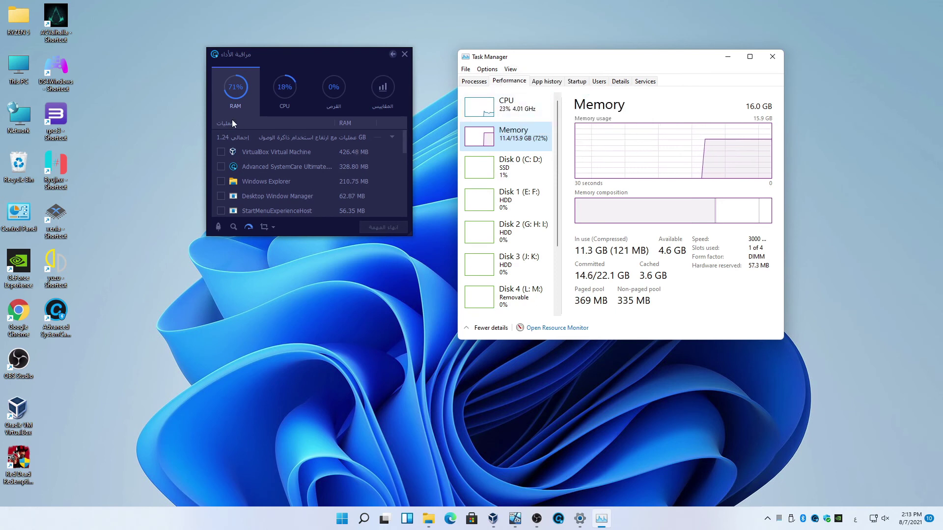
# View the performance monitor's CPU, disk and system metrics (المقاييس) pages, and run the memory cleanup (تنظيف ذاكرة الوصول) from its RAM page.
pyautogui.click(283, 90)
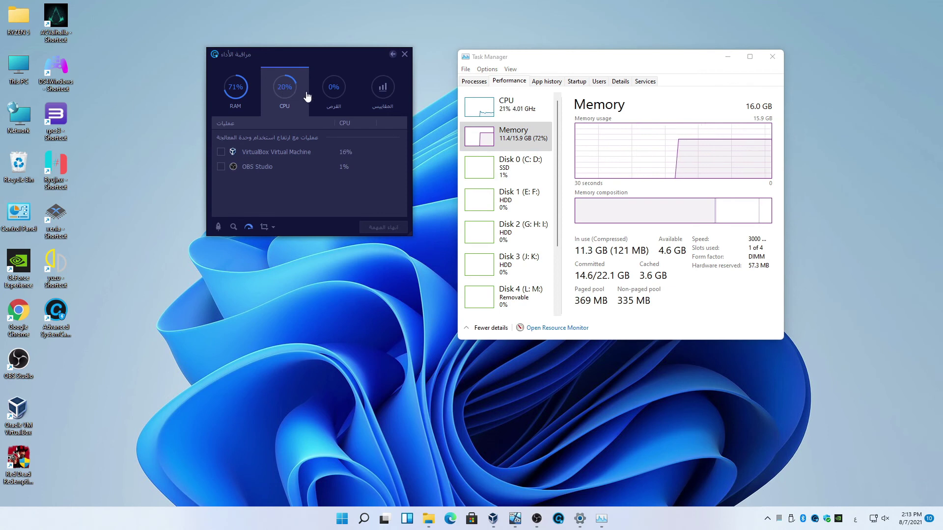
pyautogui.click(334, 90)
pyautogui.click(386, 92)
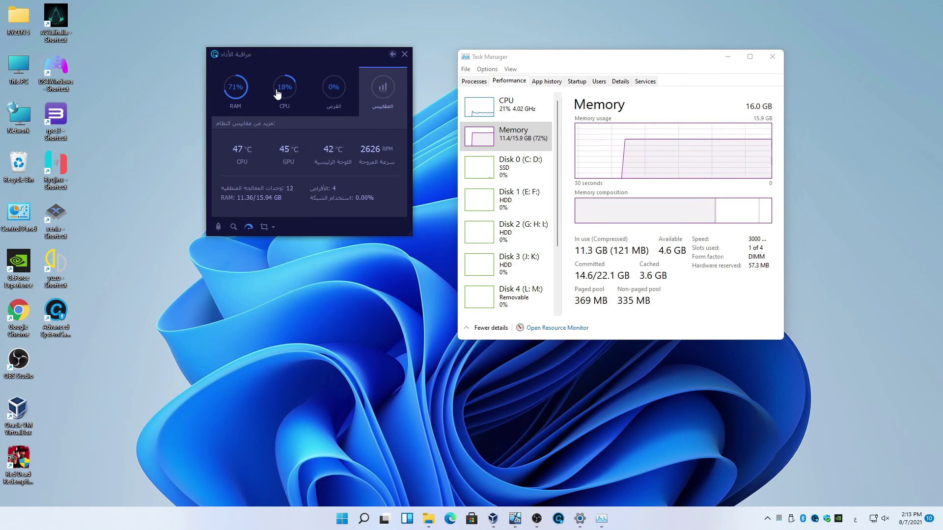
pyautogui.click(235, 94)
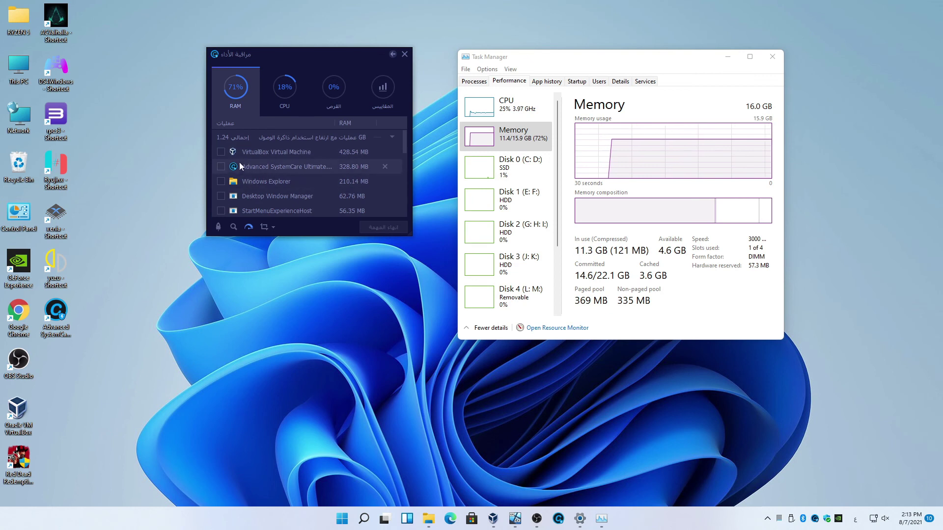
pyautogui.click(219, 228)
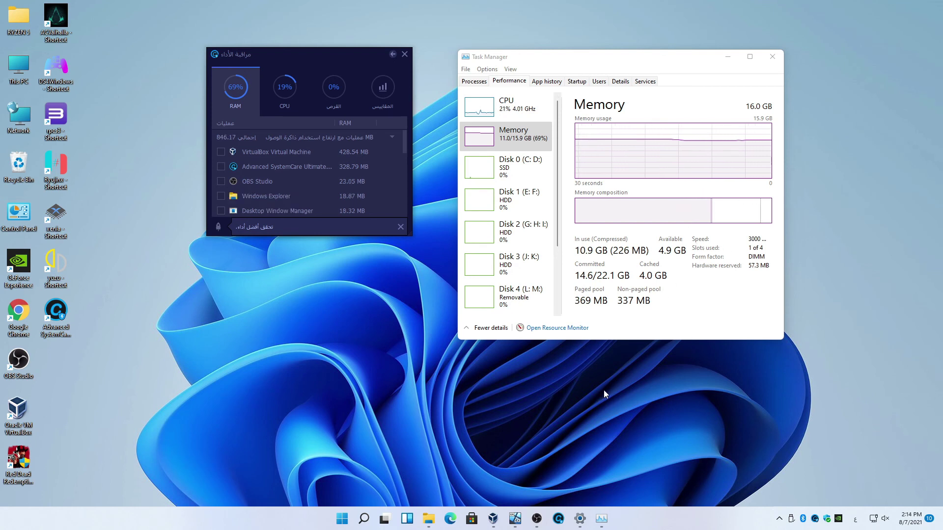
# Close Settings and shut down the VirtualBox virtual machine with the Power off the machine option, dismissing the application error.
pyautogui.rightClick(580, 515)
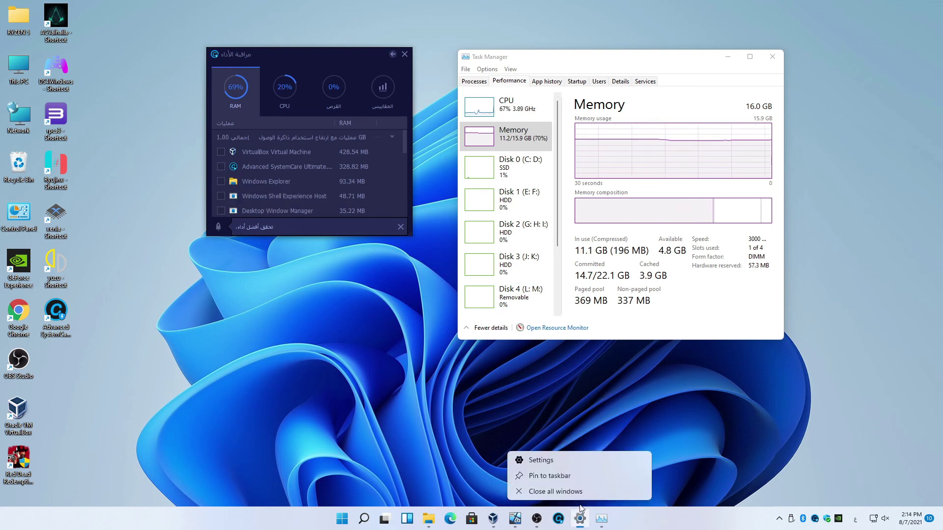
pyautogui.click(578, 496)
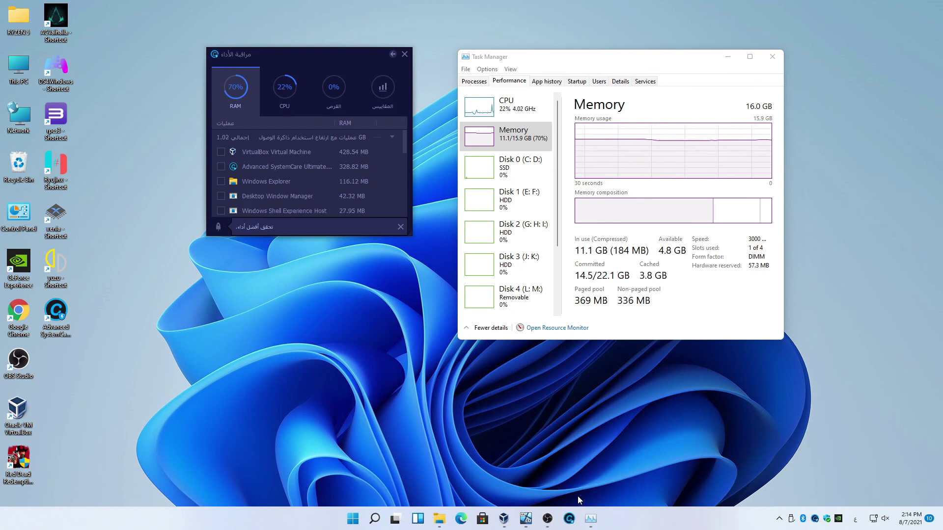
pyautogui.rightClick(526, 518)
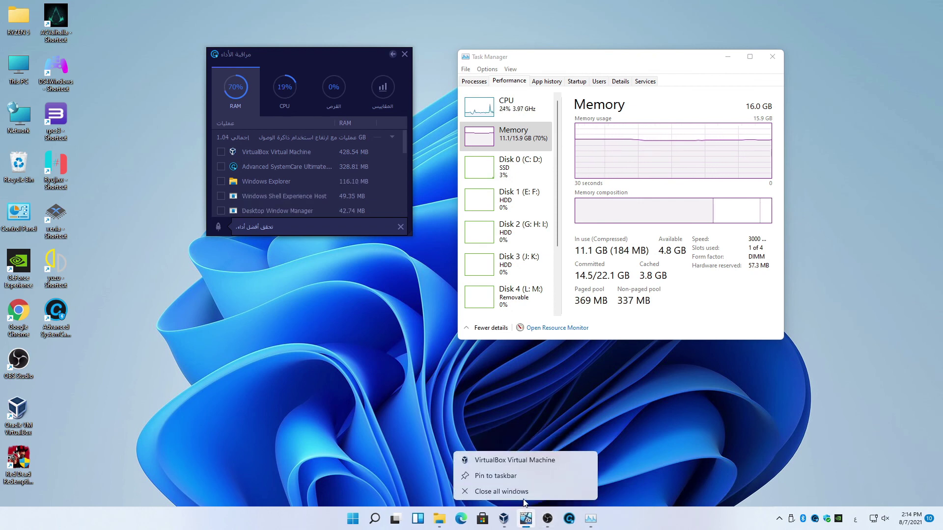
pyautogui.click(524, 493)
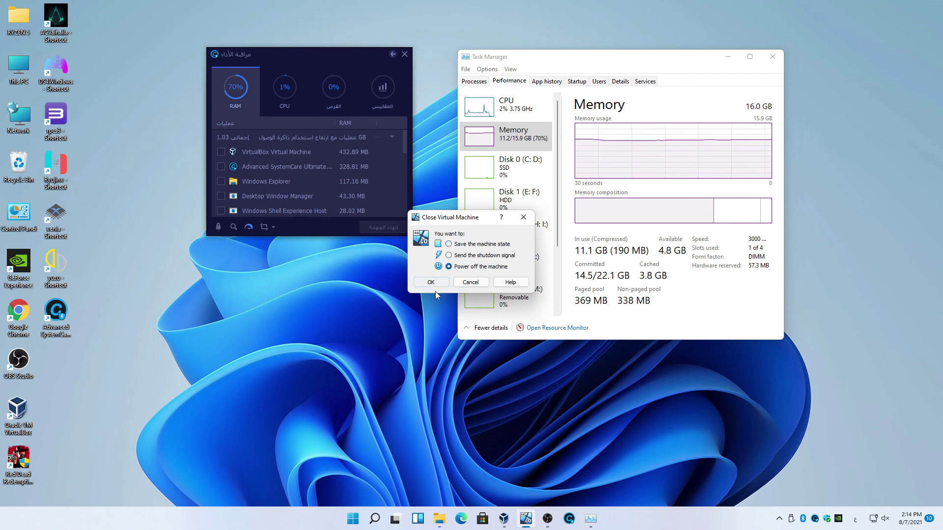
pyautogui.press('Return')
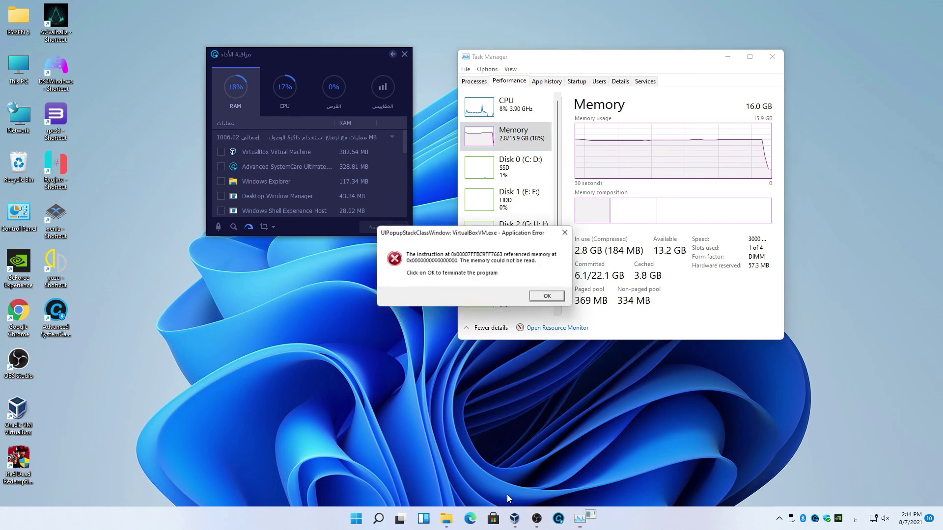
pyautogui.click(550, 296)
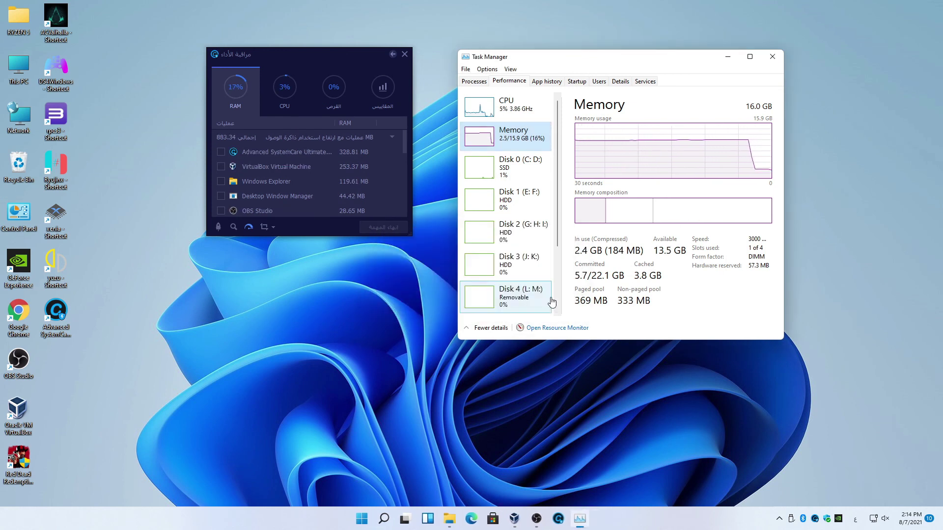
# Close all VirtualBox Manager windows.
pyautogui.click(515, 519)
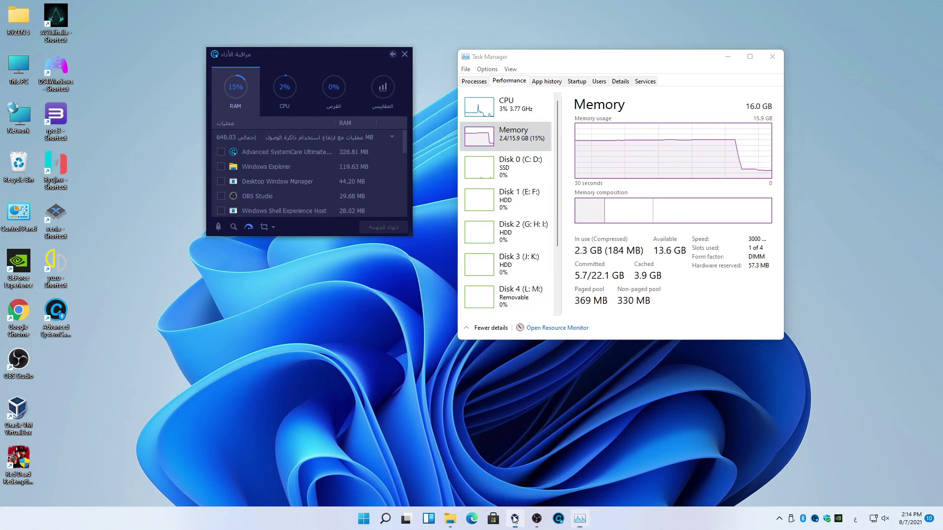
pyautogui.rightClick(515, 519)
pyautogui.click(512, 492)
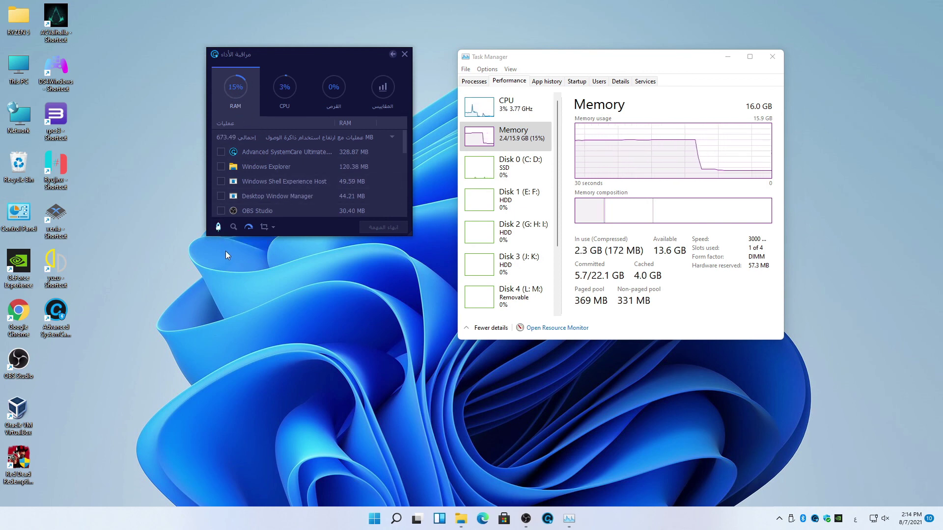
# Clean the RAM again from the performance monitor, and recheck its RAM, CPU, disk and system metrics pages.
pyautogui.click(218, 227)
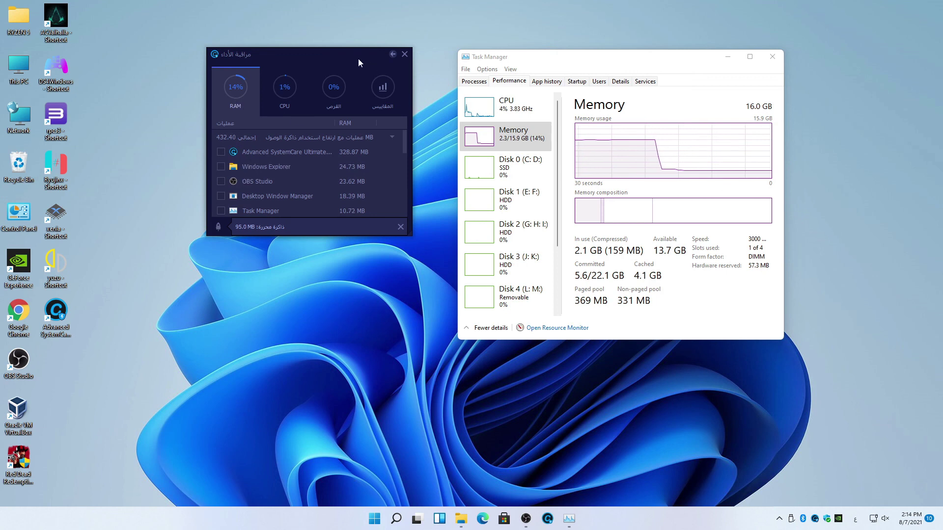
pyautogui.click(278, 98)
pyautogui.click(236, 97)
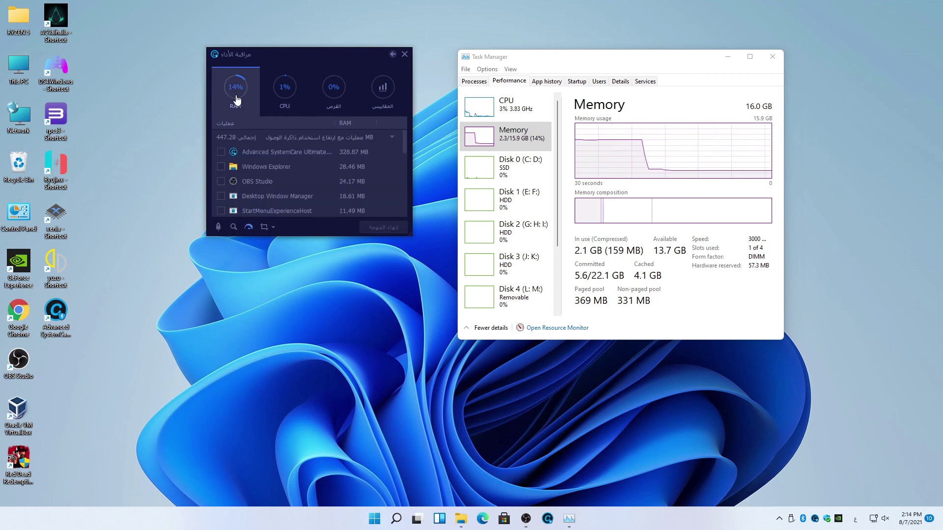
pyautogui.click(284, 96)
pyautogui.click(327, 94)
pyautogui.click(385, 89)
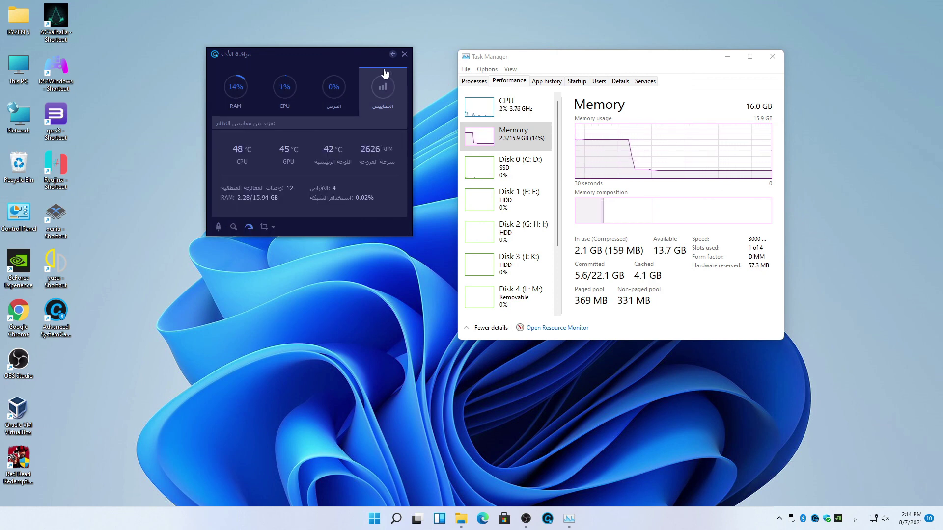
# Collapse the performance monitor to its small widget in the desktop's upper-right corner, and close Task Manager.
pyautogui.click(393, 53)
pyautogui.moveTo(344, 54); pyautogui.dragTo(901, 10)
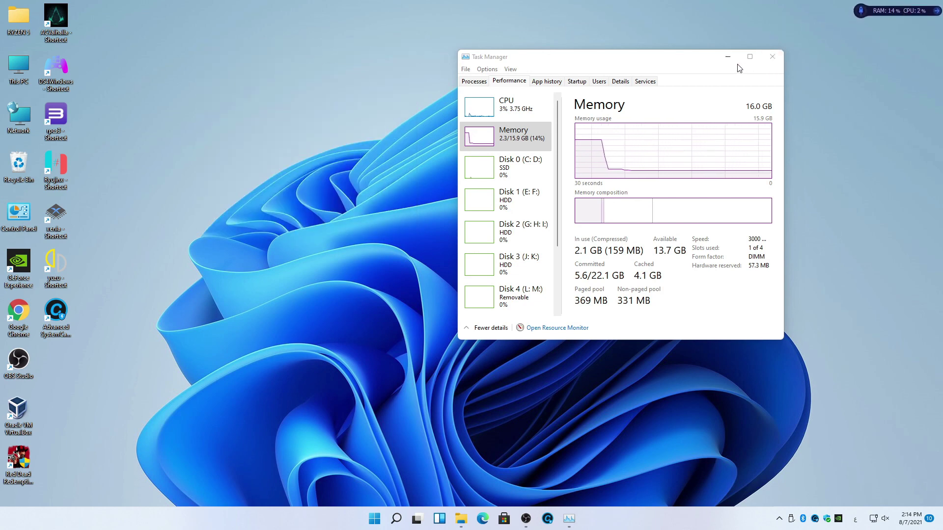
pyautogui.click(772, 56)
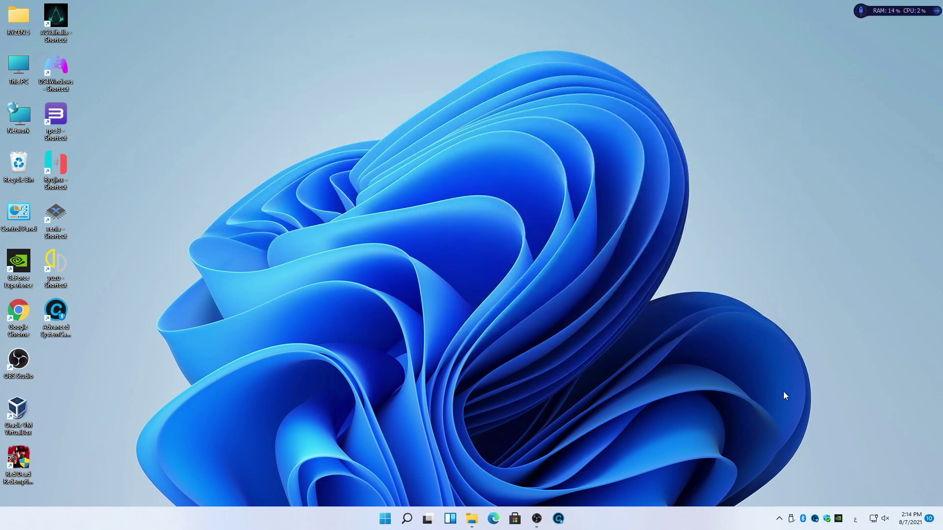
# Check the virus and threat protection provider in Windows Security, close it, and minimize the Advanced SystemCare window.
pyautogui.click(828, 520)
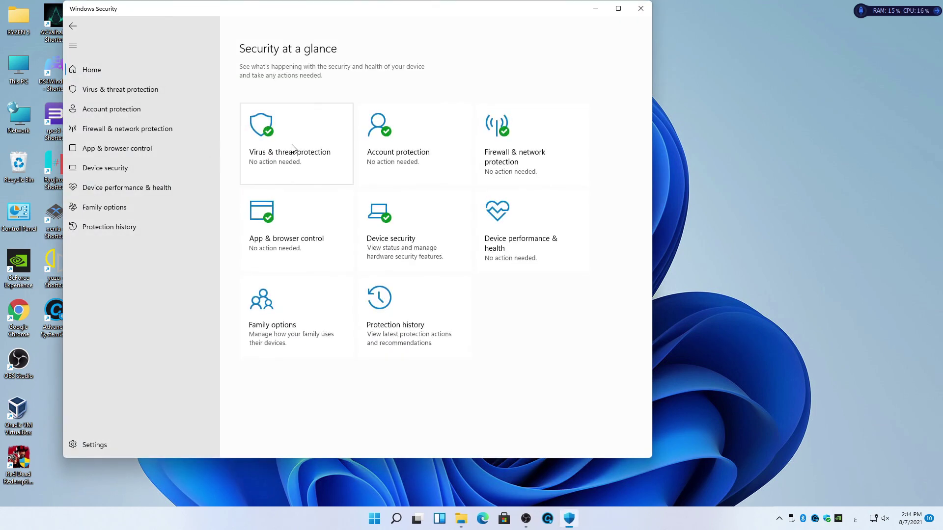
pyautogui.click(293, 149)
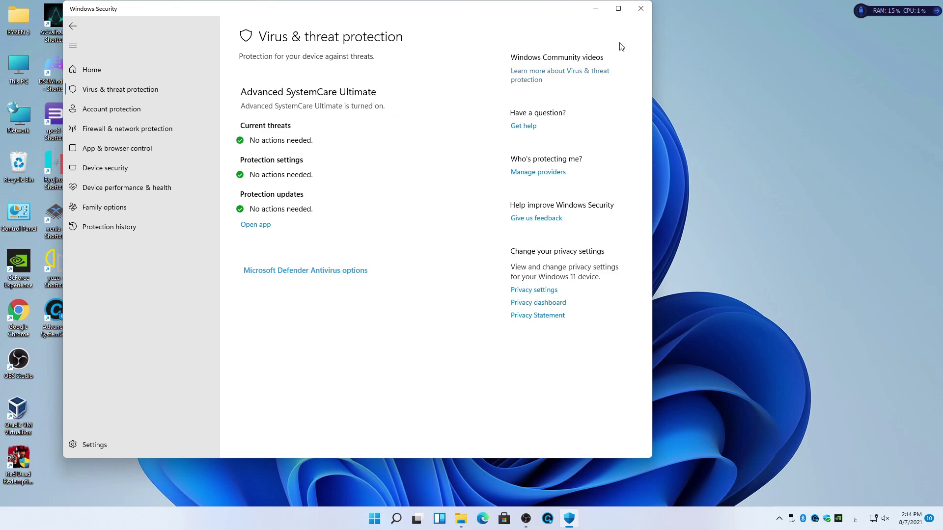
pyautogui.click(641, 9)
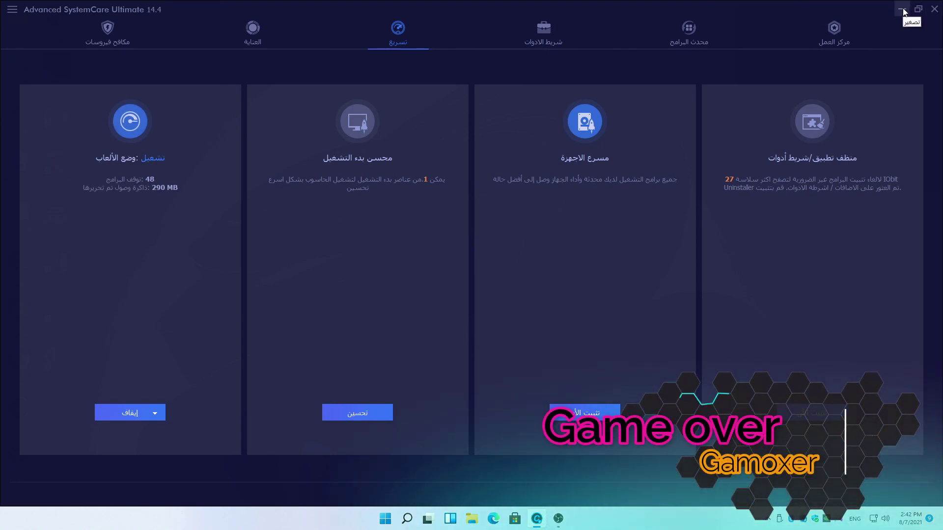
pyautogui.click(903, 9)
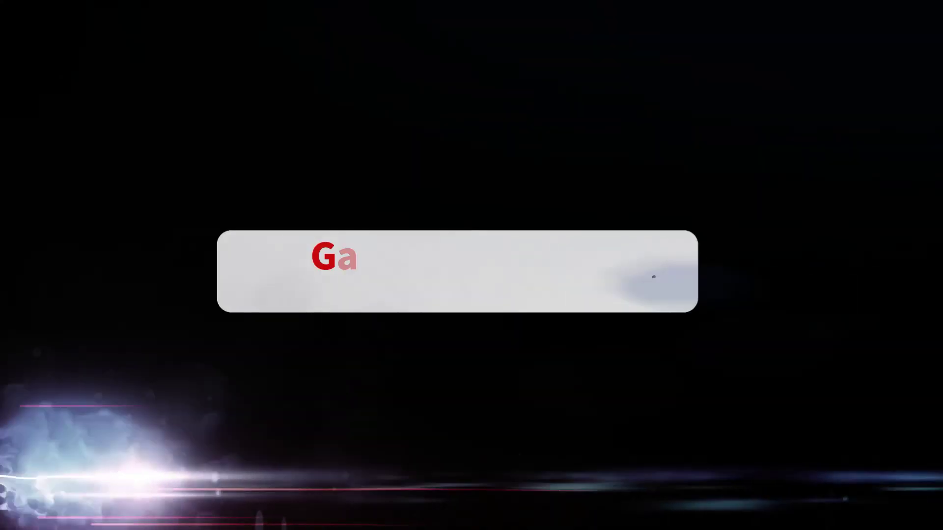